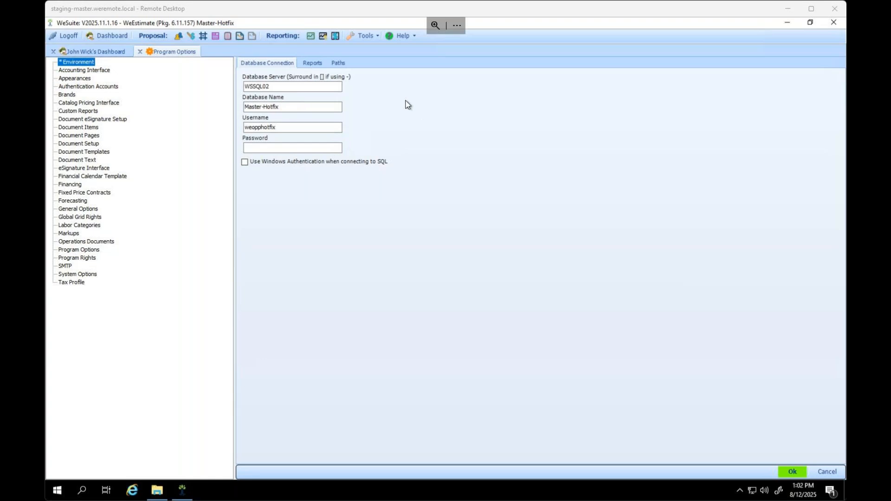
{"action": "left_click", "coordinate": [371, 38]}
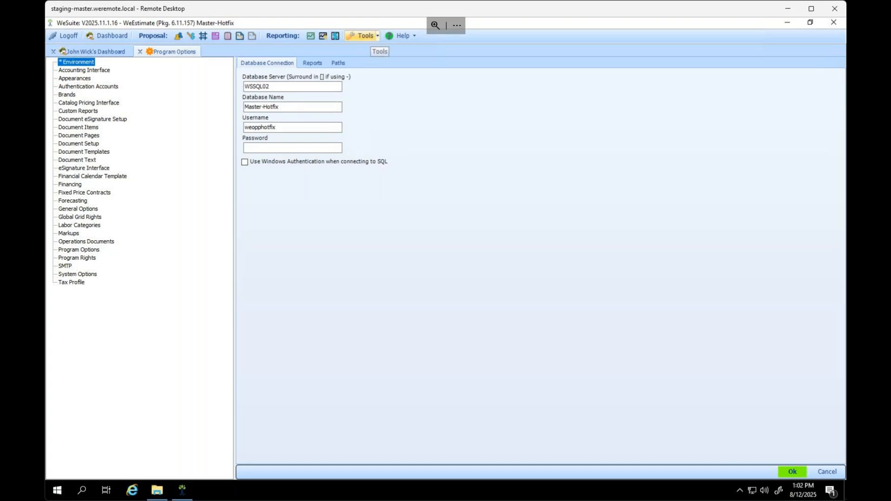
{"action": "left_click", "coordinate": [371, 37]}
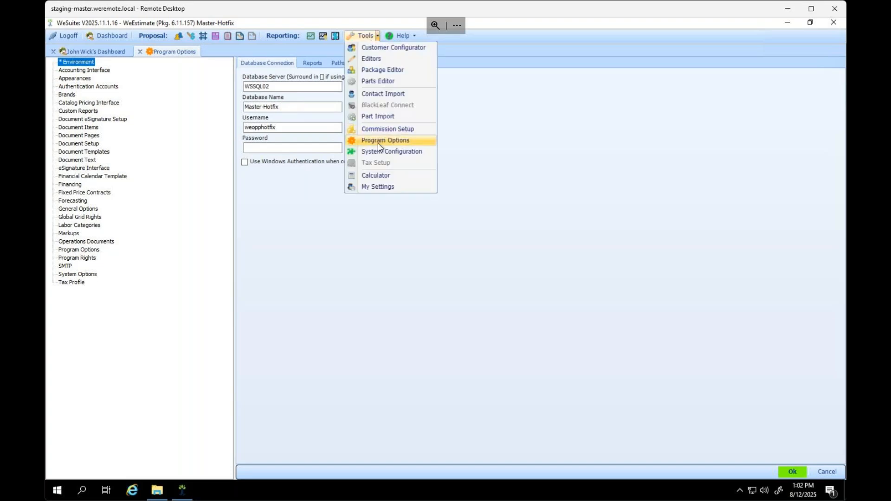
{"action": "left_click", "coordinate": [316, 203]}
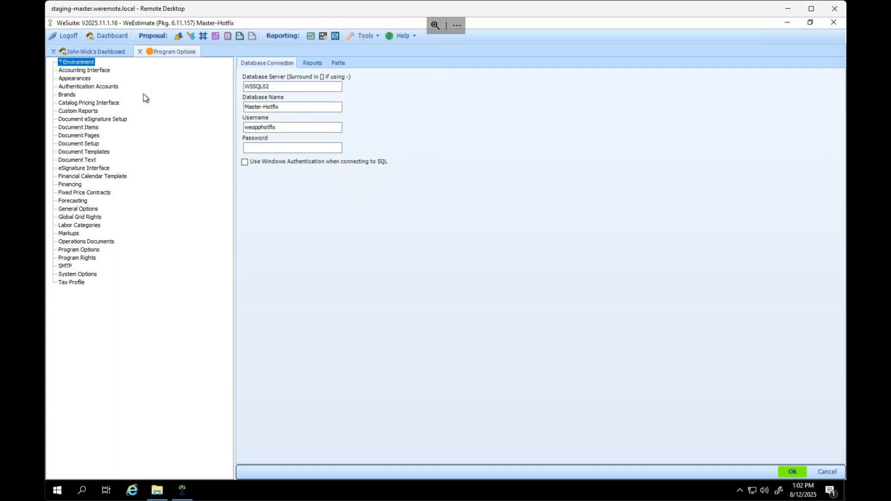
- Open the Appearances settings and display the PM data list in the item lists
{"action": "left_click", "coordinate": [86, 80]}
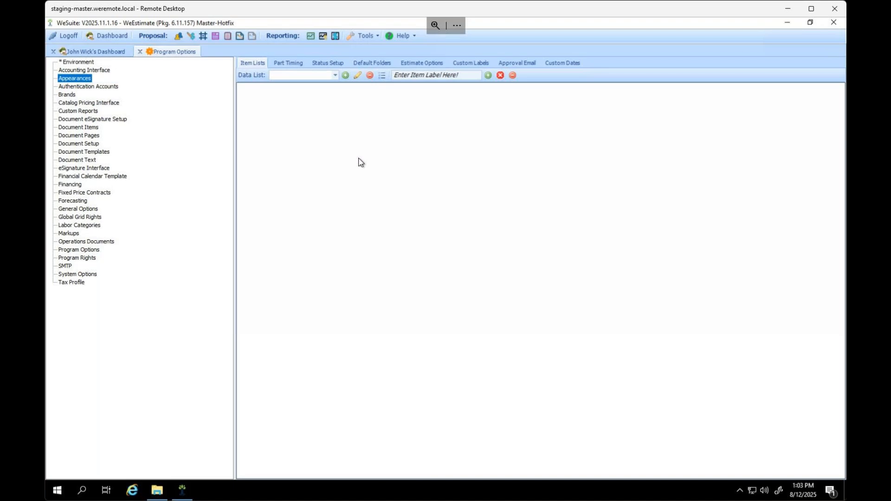
{"action": "left_click", "coordinate": [334, 76]}
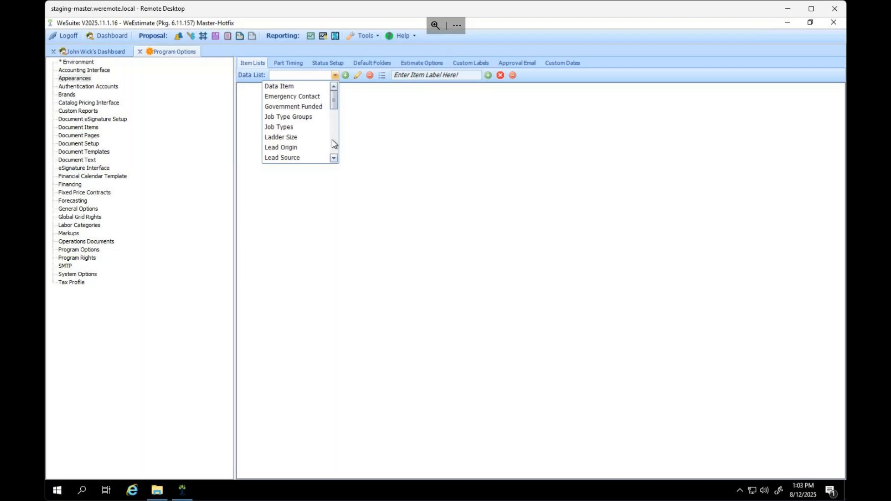
{"action": "left_click", "coordinate": [333, 158]}
{"action": "left_click", "coordinate": [333, 158]}
{"action": "left_click", "coordinate": [334, 158]}
{"action": "left_click", "coordinate": [334, 159]}
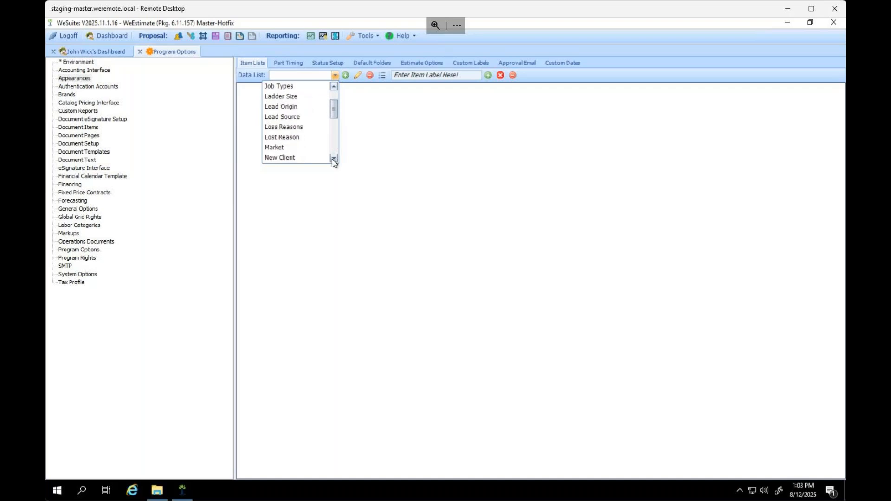
{"action": "left_click", "coordinate": [334, 158]}
{"action": "left_click", "coordinate": [333, 158]}
{"action": "left_click", "coordinate": [333, 158]}
{"action": "left_click", "coordinate": [334, 159]}
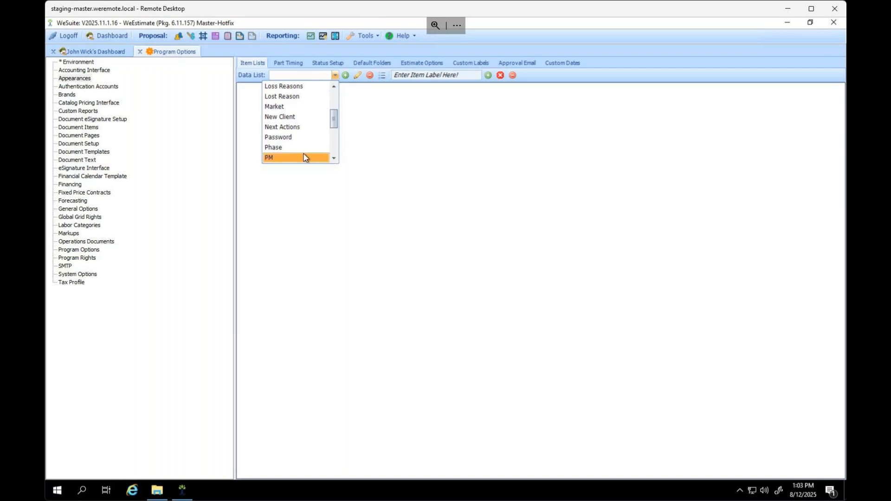
{"action": "left_click", "coordinate": [283, 151]}
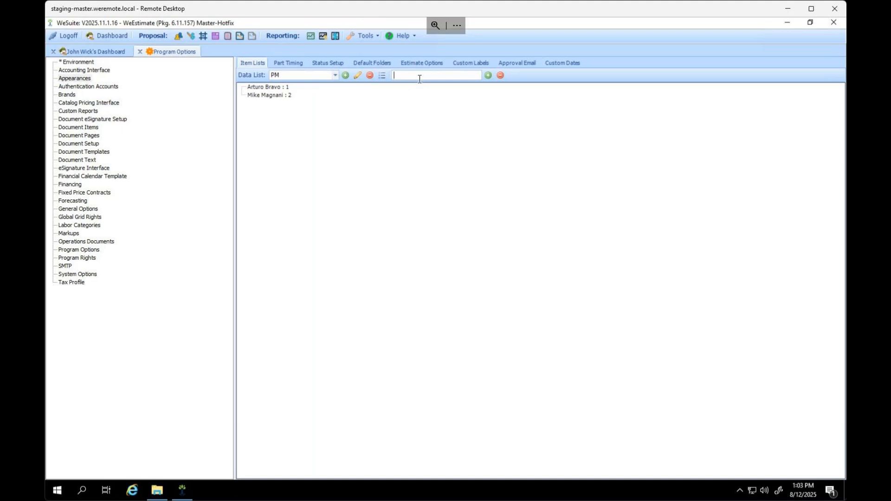
- Add a project manager's full name to the PM list, filling the item value with the same value as the label
{"action": "type", "text": "John Smith"}
{"action": "left_click", "coordinate": [487, 75]}
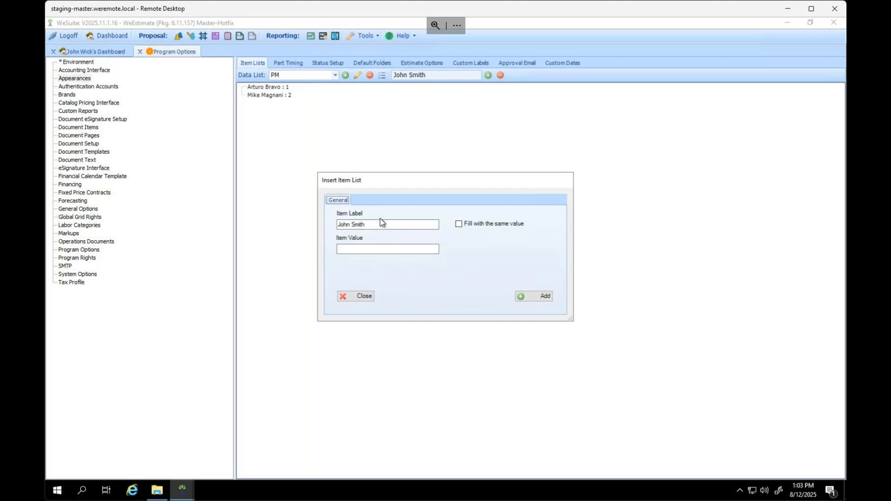
{"action": "left_click", "coordinate": [354, 250]}
{"action": "left_click", "coordinate": [342, 224]}
{"action": "left_click", "coordinate": [459, 225]}
{"action": "left_click", "coordinate": [545, 301]}
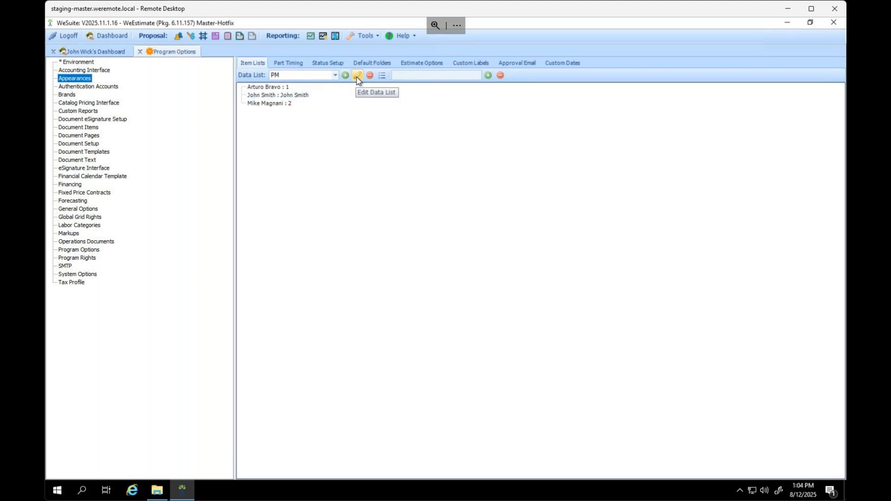
- Inspect the PM data list's general settings and leave them without saving
{"action": "left_click", "coordinate": [337, 95]}
{"action": "left_click", "coordinate": [357, 75]}
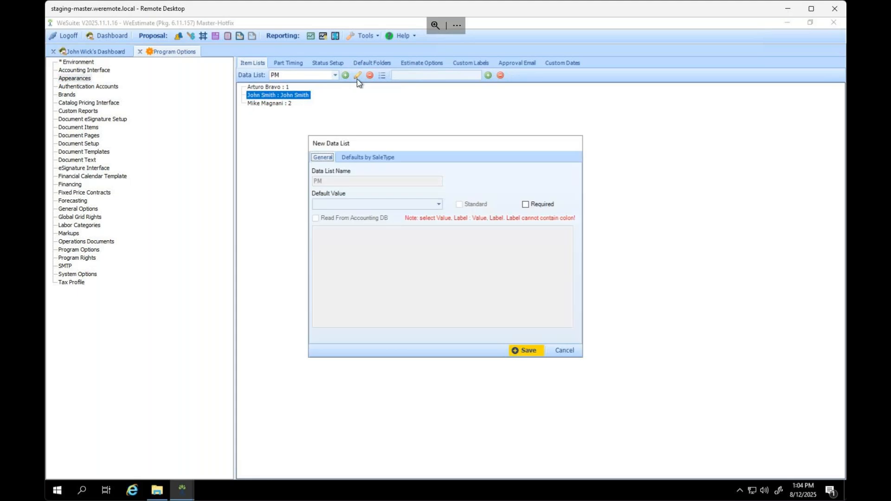
{"action": "left_click", "coordinate": [557, 354]}
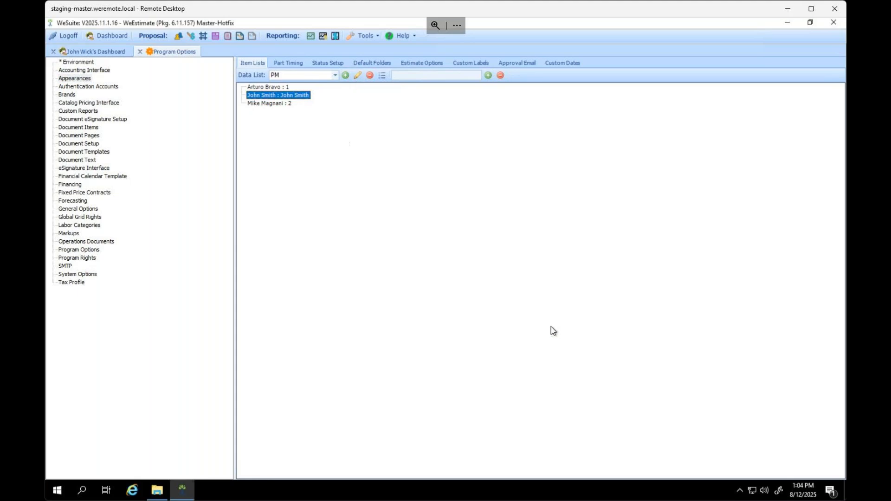
- In the data list category editor, review PM, Project Assistant and PrimeSub, and toggle the Estimate Data List availability for PrimeSub
{"action": "left_click", "coordinate": [382, 75]}
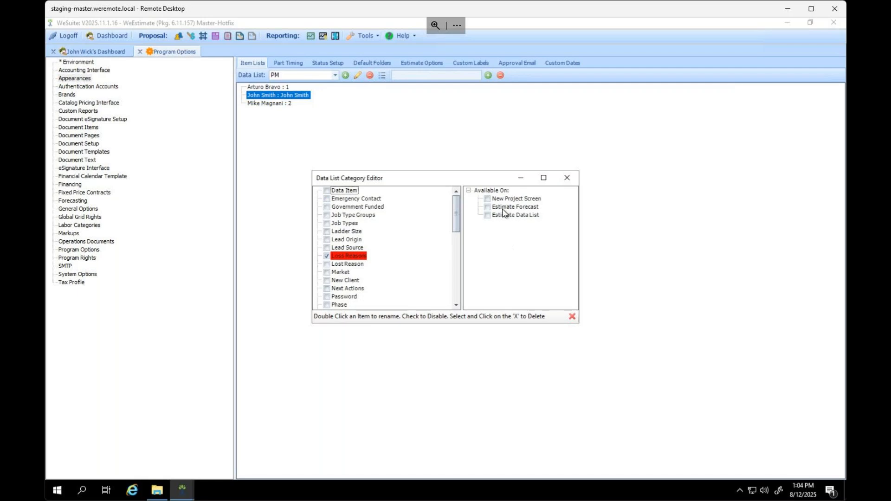
{"action": "scroll", "coordinate": [369, 282], "scroll_direction": "down", "scroll_amount": 1}
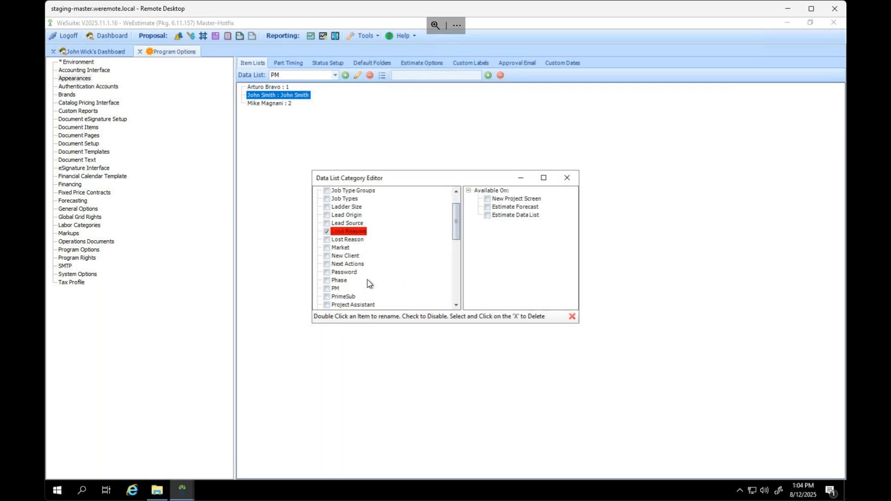
{"action": "left_click", "coordinate": [337, 289]}
{"action": "double_click", "coordinate": [336, 289]}
{"action": "left_click", "coordinate": [353, 306]}
{"action": "left_click", "coordinate": [349, 297]}
{"action": "left_click", "coordinate": [488, 215]}
{"action": "left_click", "coordinate": [510, 232]}
{"action": "left_click", "coordinate": [567, 179]}
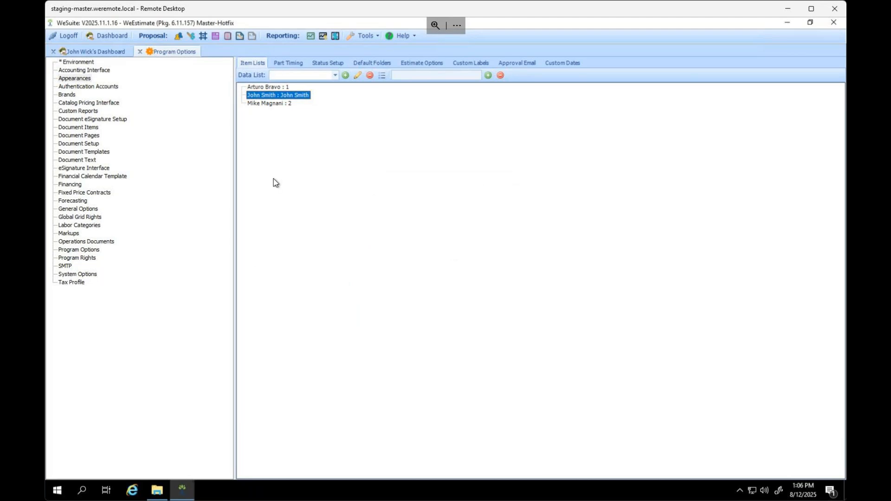
- Review the part timing levels with their days and colors
{"action": "left_click", "coordinate": [294, 75]}
{"action": "left_click", "coordinate": [294, 65]}
{"action": "left_click", "coordinate": [286, 65]}
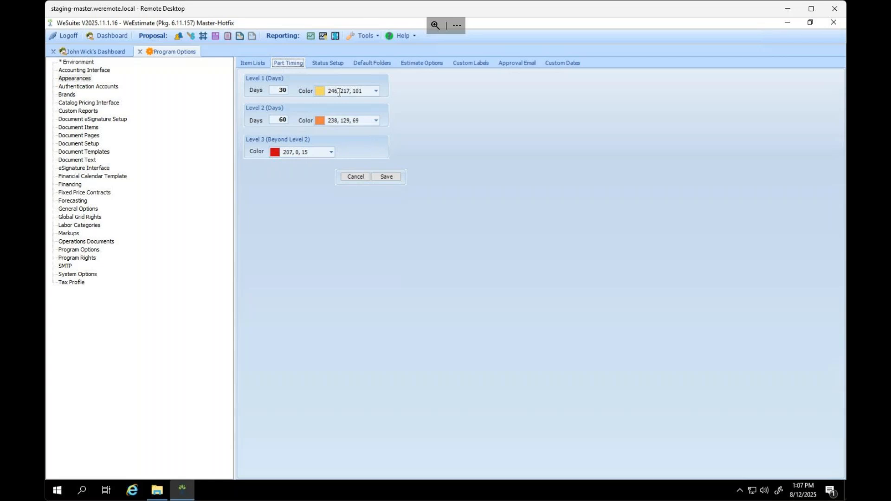
- Move the In Engineering job status directly below Deactivated in the status setup
{"action": "left_click", "coordinate": [332, 65]}
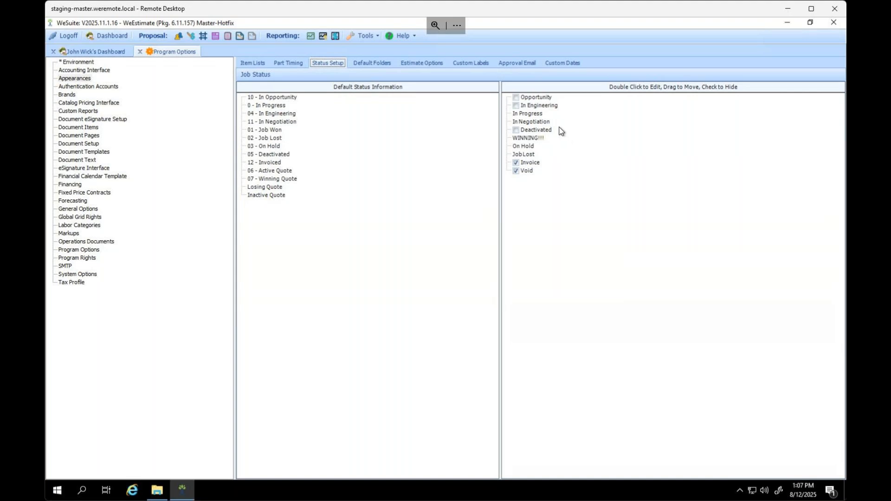
{"action": "left_click", "coordinate": [535, 113]}
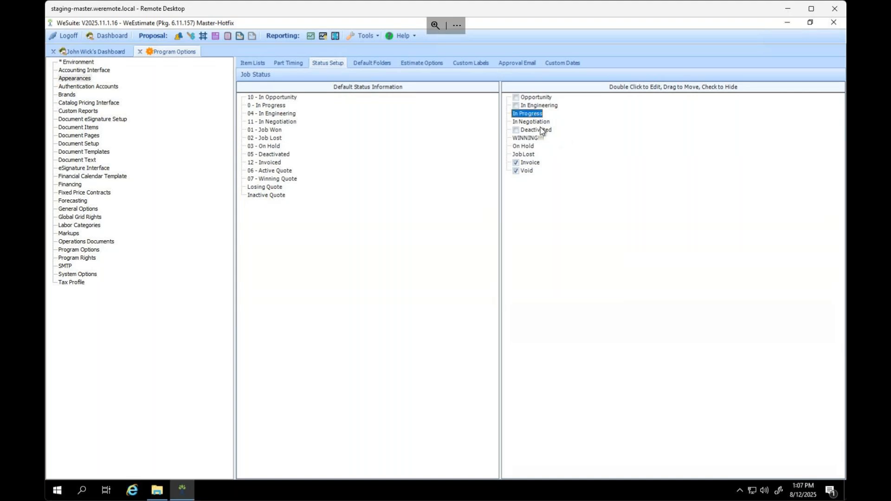
{"action": "left_click", "coordinate": [536, 105]}
{"action": "left_click", "coordinate": [544, 130]}
{"action": "left_click", "coordinate": [521, 113]}
{"action": "left_click_drag", "start_coordinate": [533, 107], "coordinate": [533, 132]}
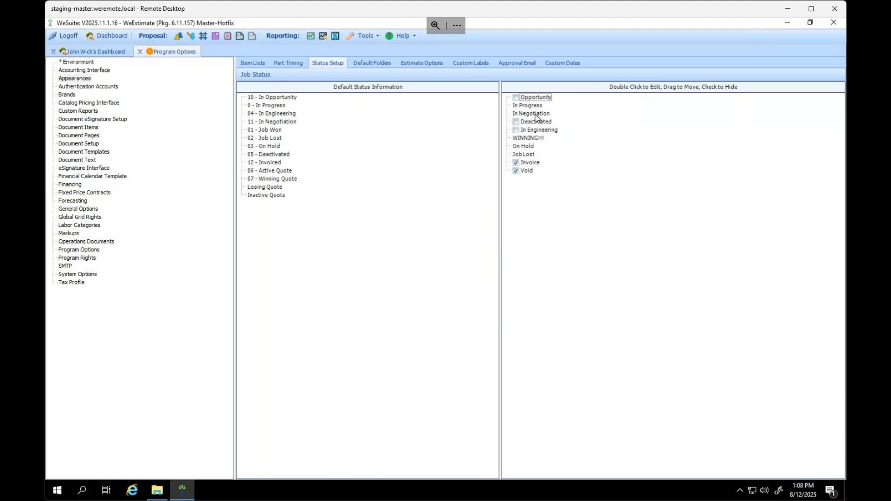
{"action": "left_click", "coordinate": [381, 146]}
- Review the default folder levels and the options for adding a folder, with Integrated selected, without adding one
{"action": "left_click", "coordinate": [376, 64]}
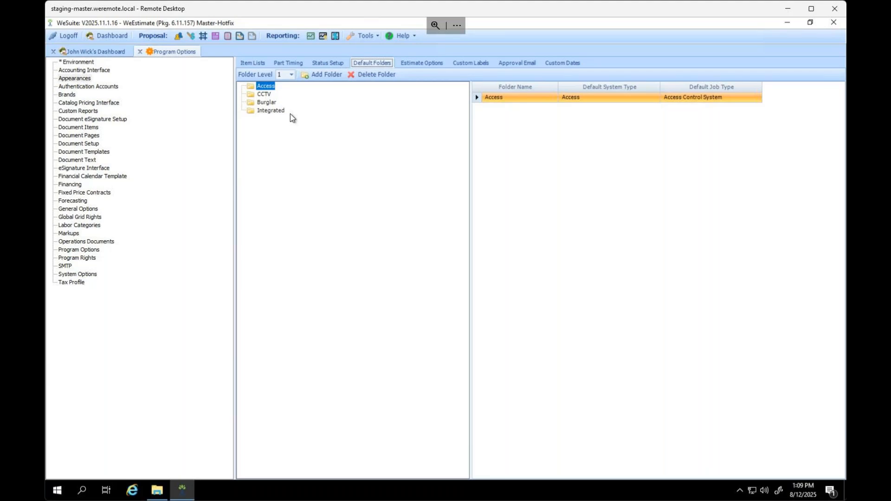
{"action": "left_click", "coordinate": [291, 75]}
{"action": "left_click", "coordinate": [323, 115]}
{"action": "left_click", "coordinate": [272, 113]}
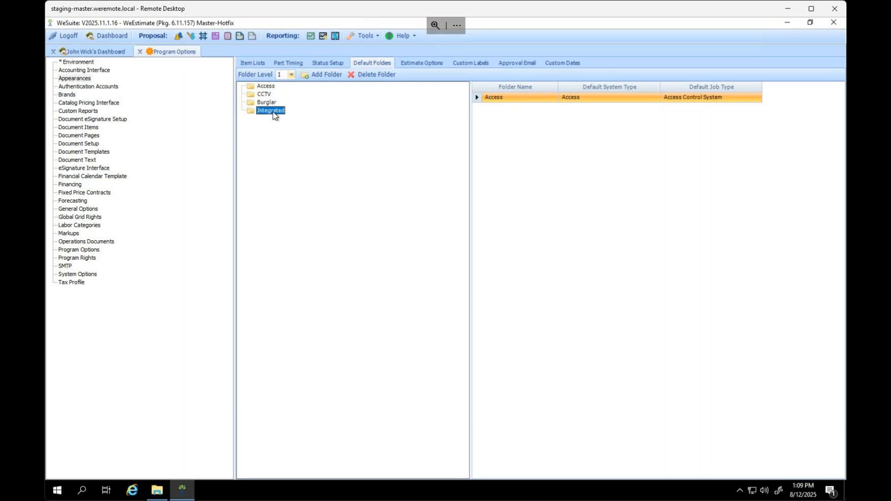
{"action": "left_click", "coordinate": [319, 75]}
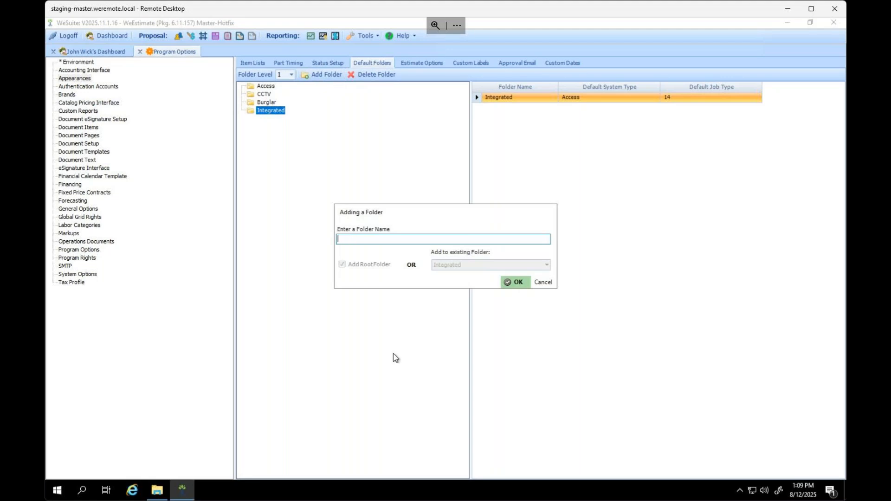
{"action": "left_click", "coordinate": [546, 283]}
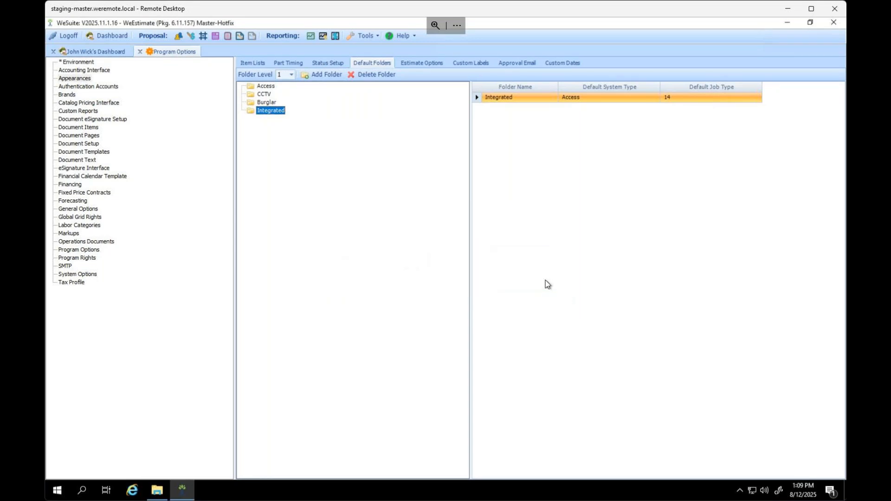
- Examine the default system type and default job type choices for the Access folder
{"action": "left_click", "coordinate": [267, 88]}
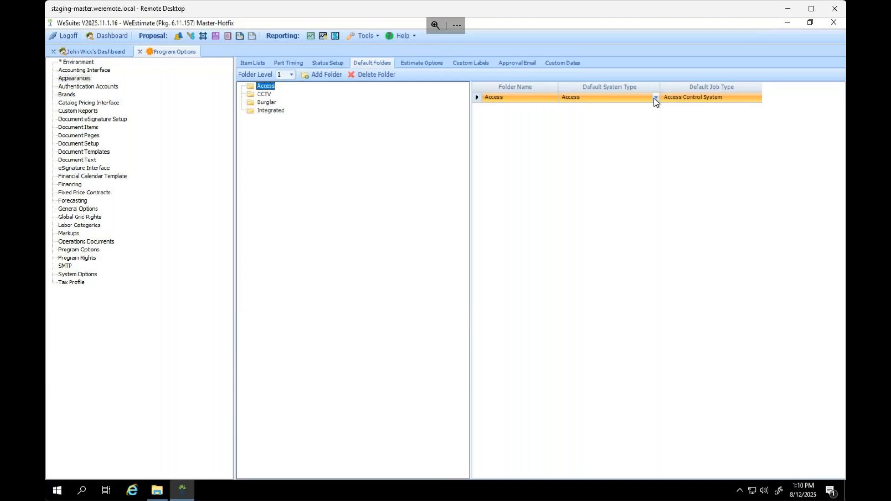
{"action": "left_click", "coordinate": [655, 99]}
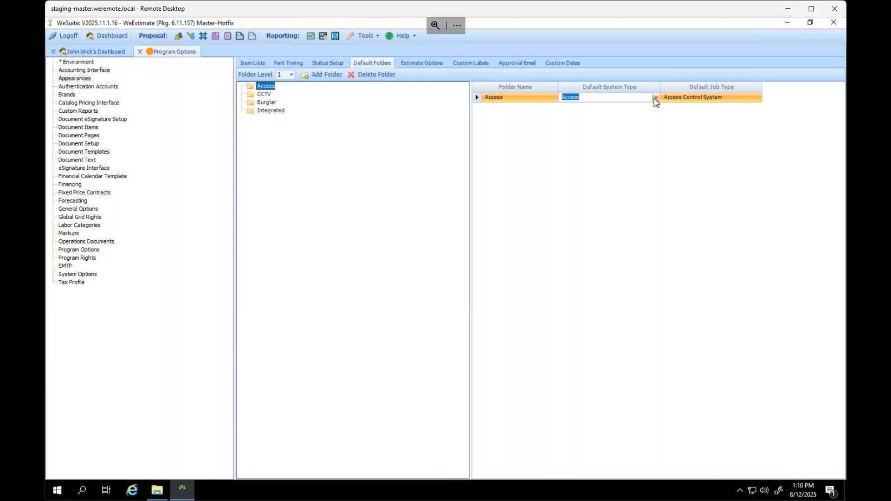
{"action": "left_click", "coordinate": [655, 98]}
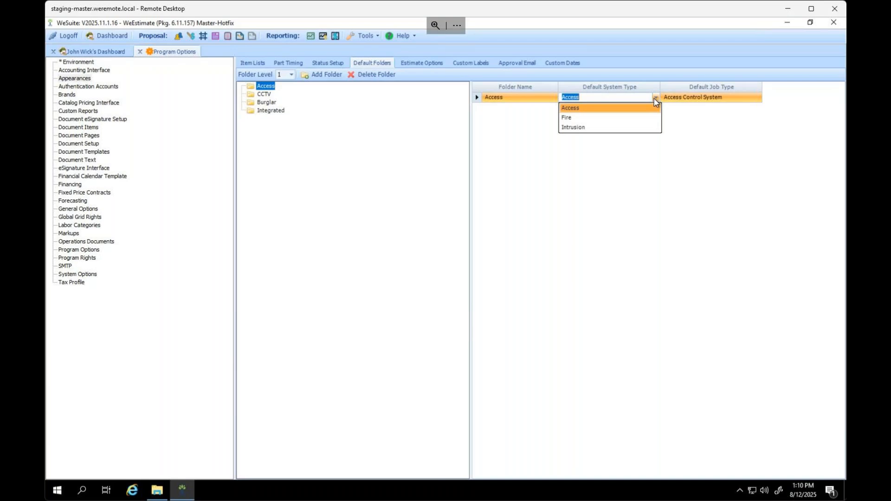
{"action": "left_click", "coordinate": [661, 148]}
{"action": "left_click", "coordinate": [725, 98]}
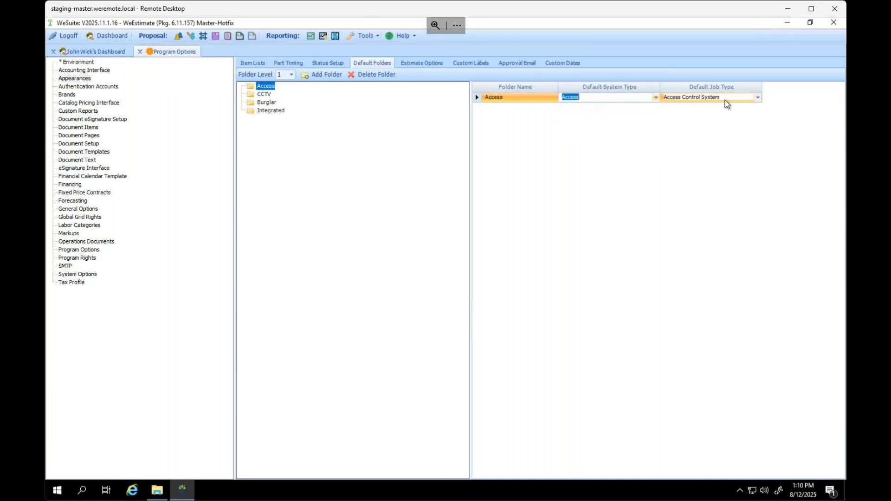
{"action": "left_click", "coordinate": [759, 98]}
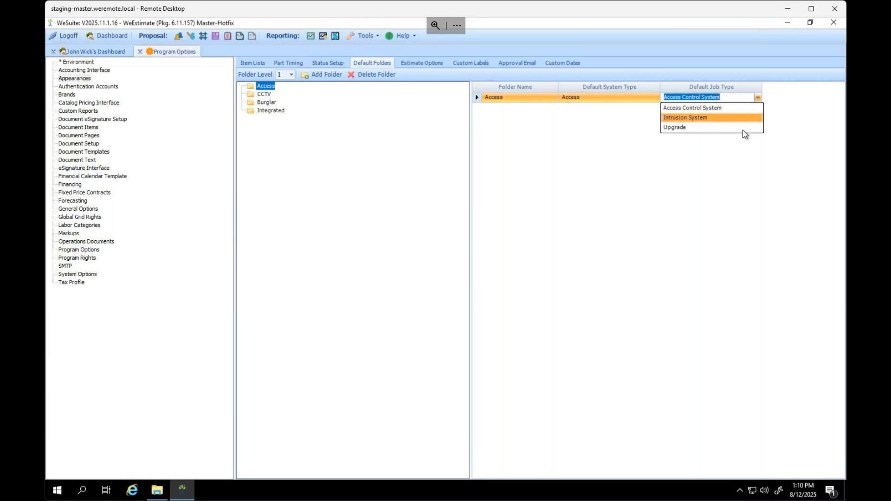
{"action": "left_click", "coordinate": [730, 167]}
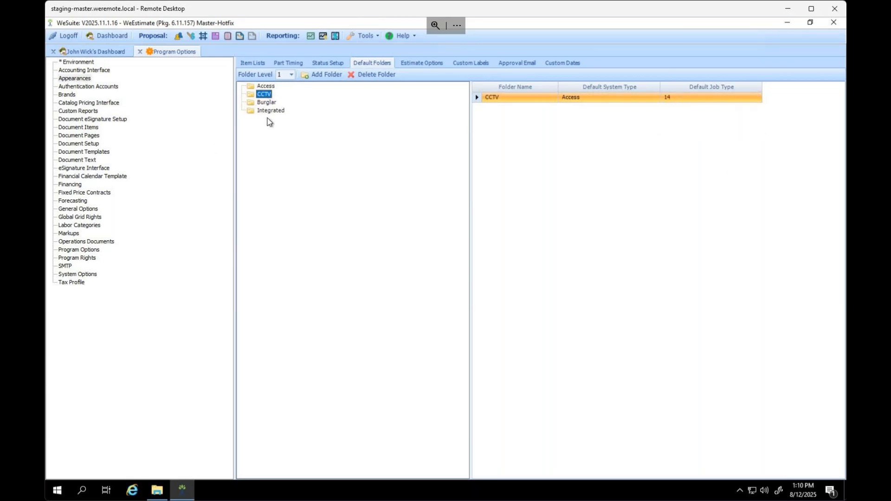
- Check the default system and job types assigned to the Burglar, Integrated and Access folders
{"action": "left_click", "coordinate": [266, 104]}
{"action": "left_click", "coordinate": [274, 112]}
{"action": "left_click", "coordinate": [268, 88]}
- Delete the "Approved by a Manager" estimate option and acknowledge the notice
{"action": "left_click", "coordinate": [414, 65]}
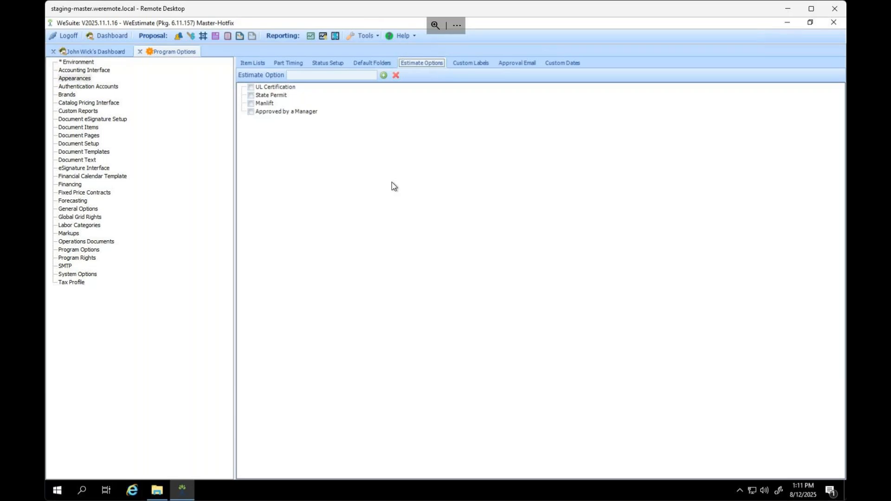
{"action": "left_click", "coordinate": [307, 76]}
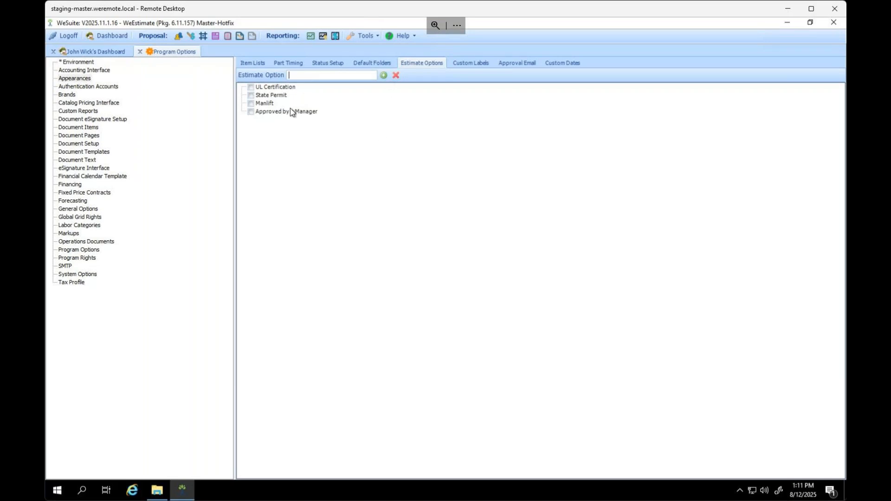
{"action": "left_click", "coordinate": [309, 111]}
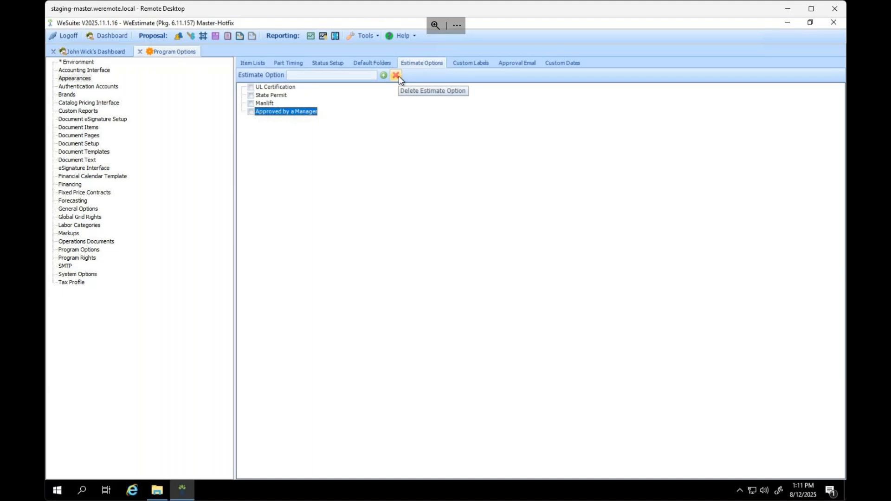
{"action": "left_click", "coordinate": [397, 76]}
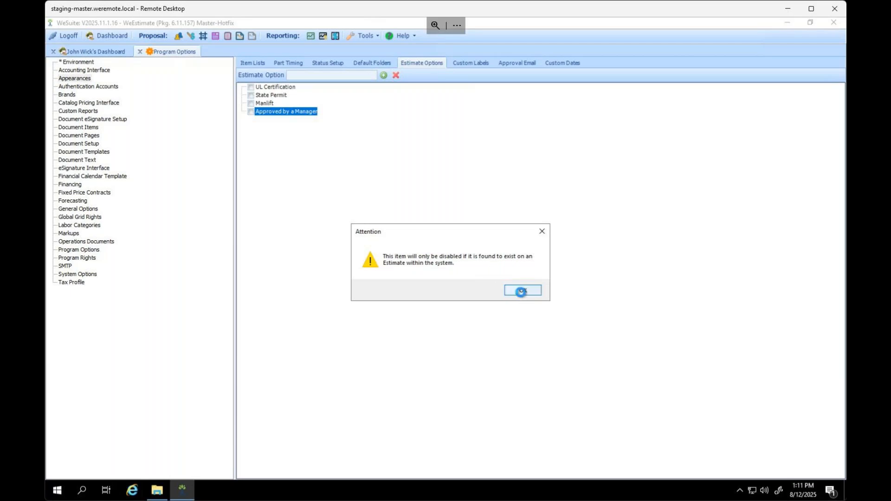
{"action": "left_click", "coordinate": [521, 291]}
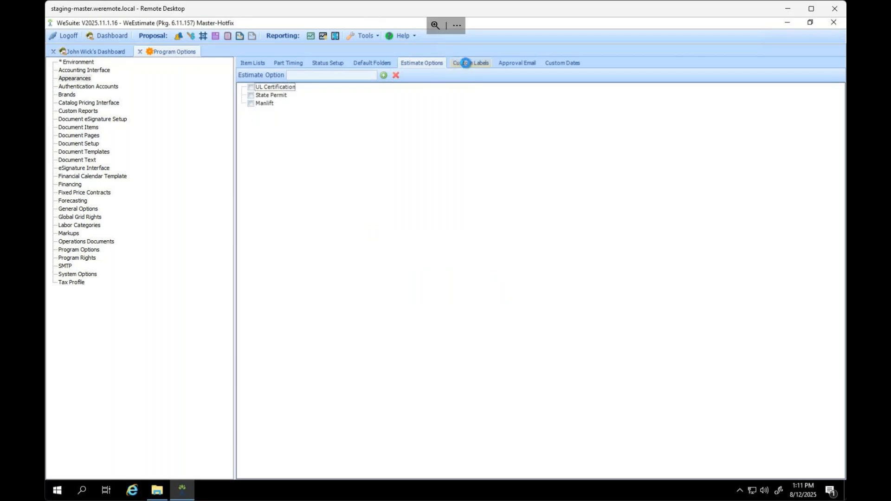
- Open the custom labels to review the label items and their text
{"action": "left_click", "coordinate": [465, 62]}
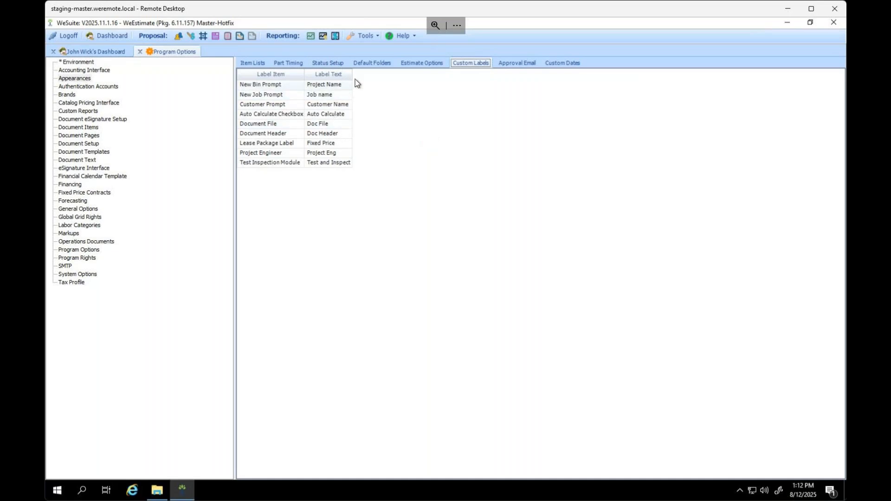
- Widen the Label Text column of the custom labels and sort the list by it
{"action": "left_click_drag", "start_coordinate": [352, 73], "coordinate": [386, 74]}
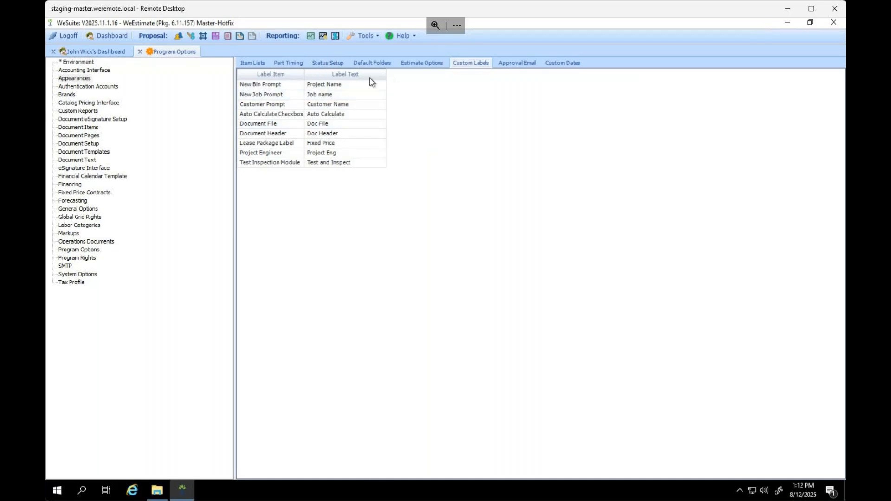
{"action": "left_click", "coordinate": [364, 74]}
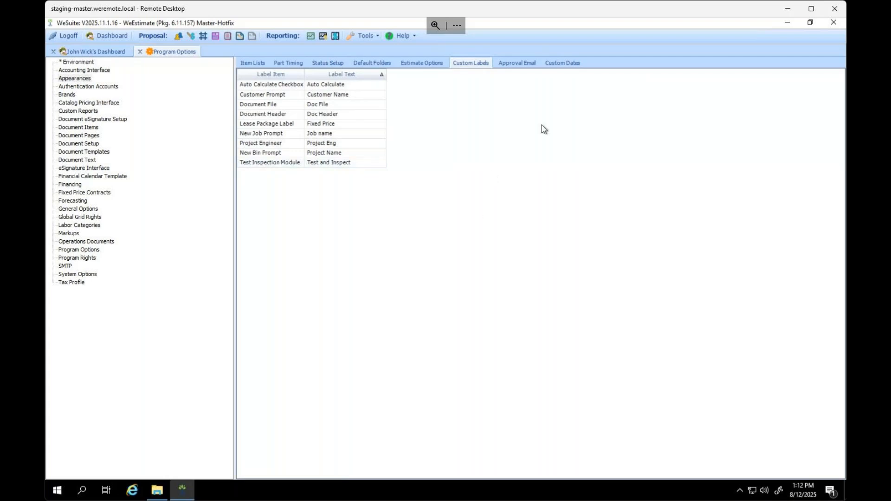
- In the custom dates, set the Estimated Start Date's default value to 30 days to add
{"action": "left_click", "coordinate": [556, 64]}
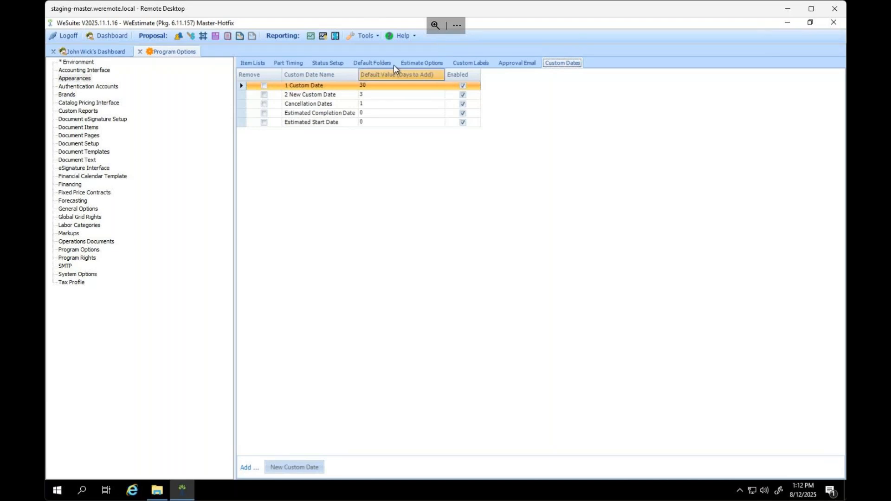
{"action": "left_click", "coordinate": [344, 122]}
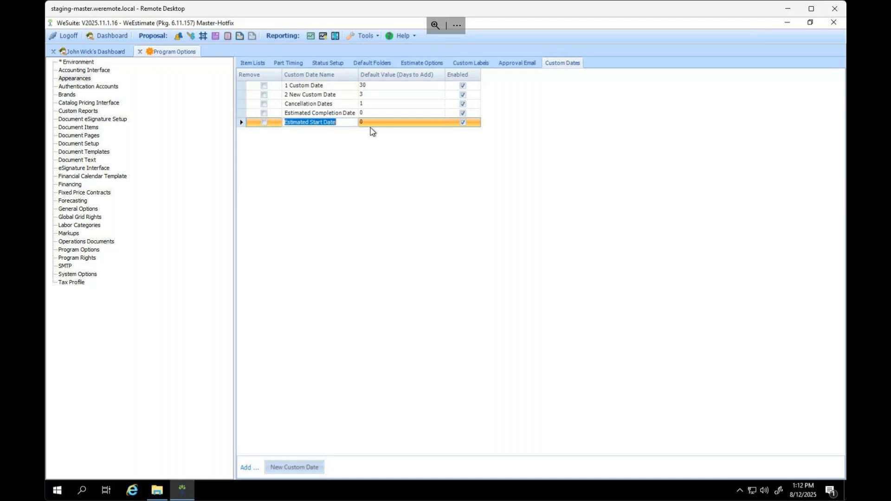
{"action": "left_click", "coordinate": [388, 125]}
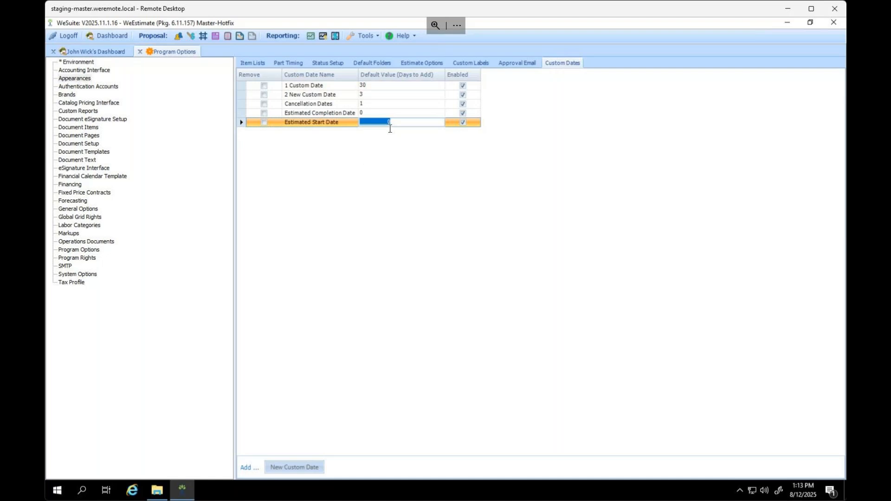
{"action": "type", "text": "30"}
{"action": "key", "text": "Tab"}
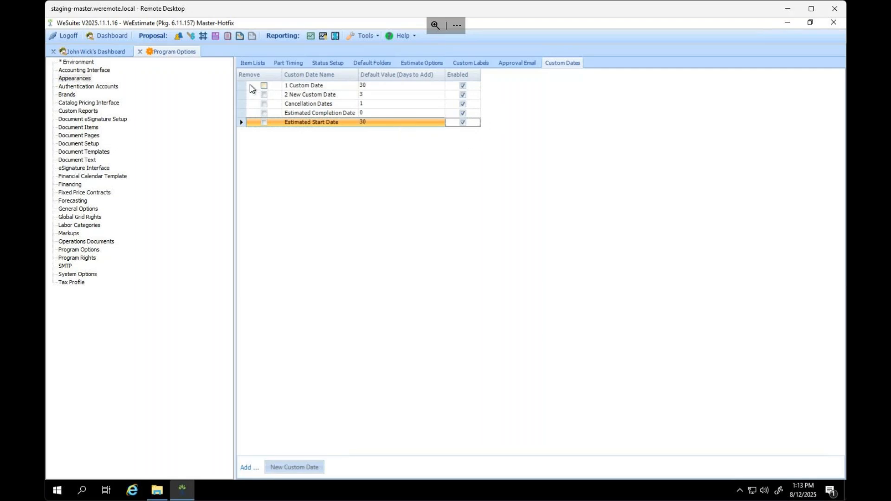
- Open job J1 (WS) of the 7/23/2025 proposal under My Proposals on the dashboard
{"action": "left_click", "coordinate": [109, 53]}
{"action": "left_click", "coordinate": [80, 123]}
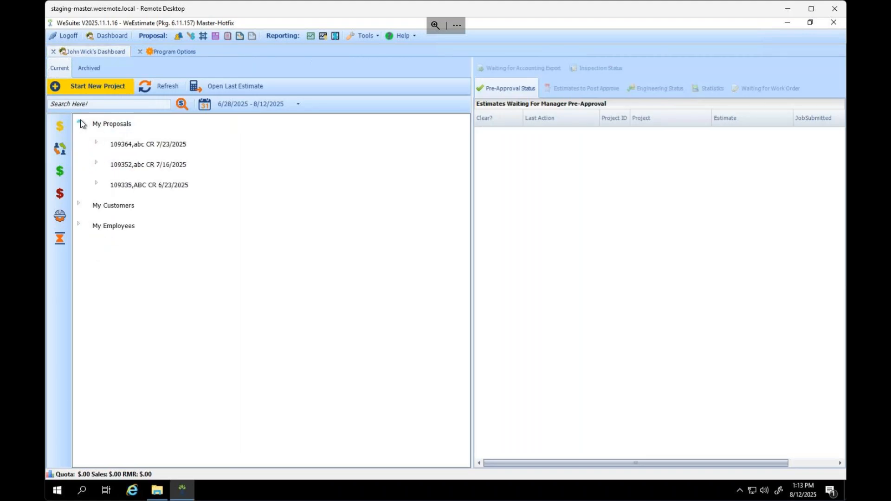
{"action": "left_click", "coordinate": [96, 142]}
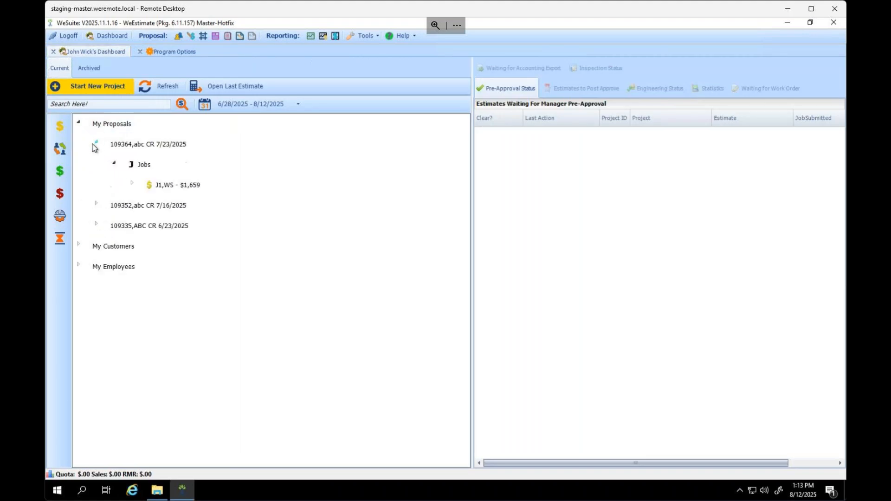
{"action": "double_click", "coordinate": [174, 189]}
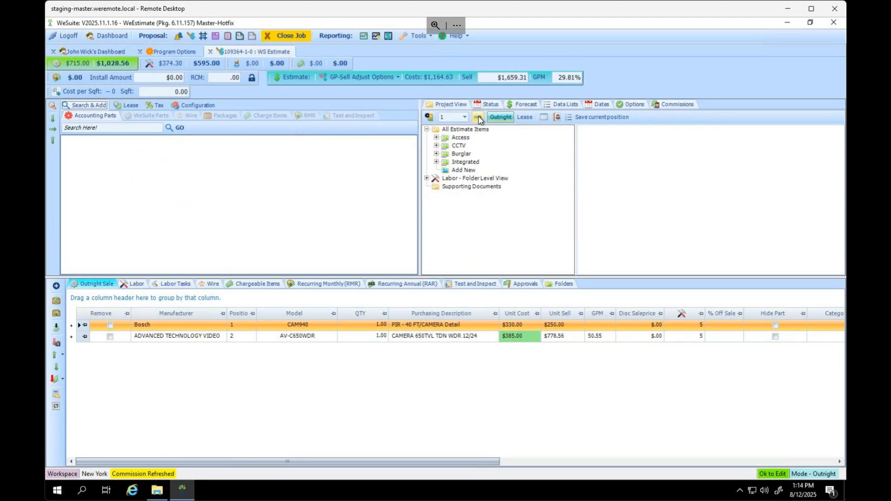
- Review the job's status and job information fields, including system type, type of sale and market
{"action": "left_click", "coordinate": [487, 104]}
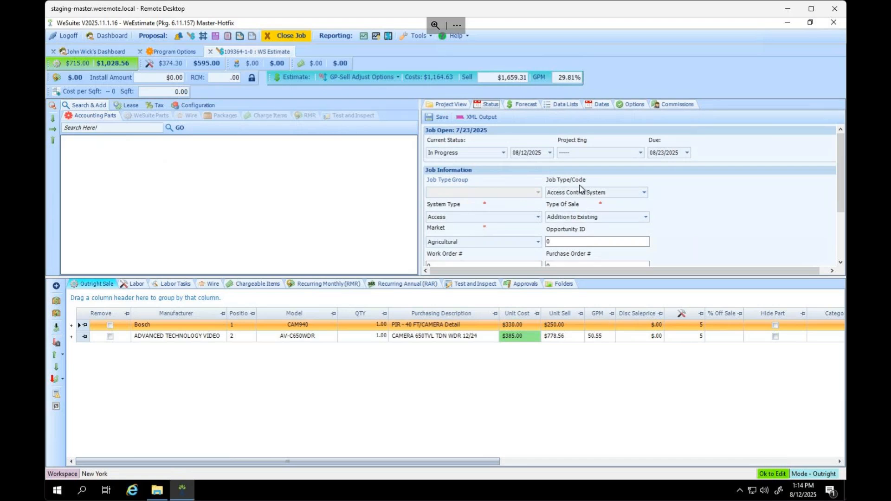
{"action": "scroll", "coordinate": [523, 222], "scroll_direction": "down", "scroll_amount": 3}
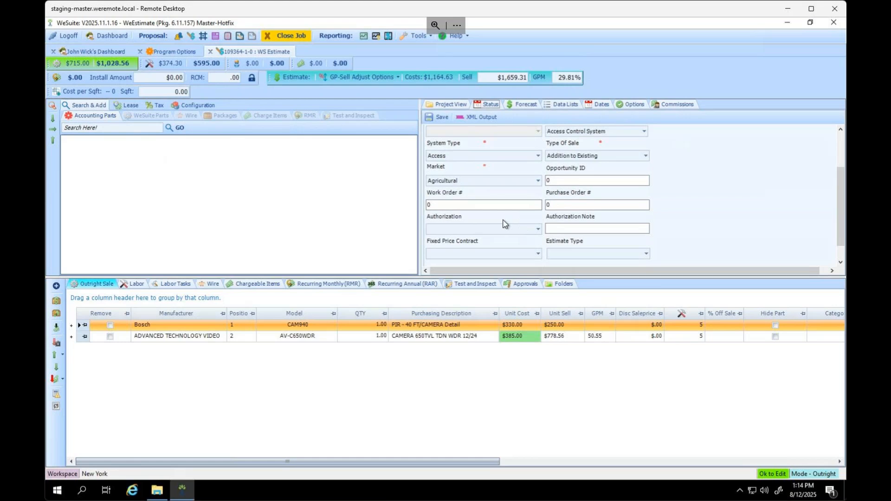
{"action": "scroll", "coordinate": [493, 224], "scroll_direction": "up", "scroll_amount": 3}
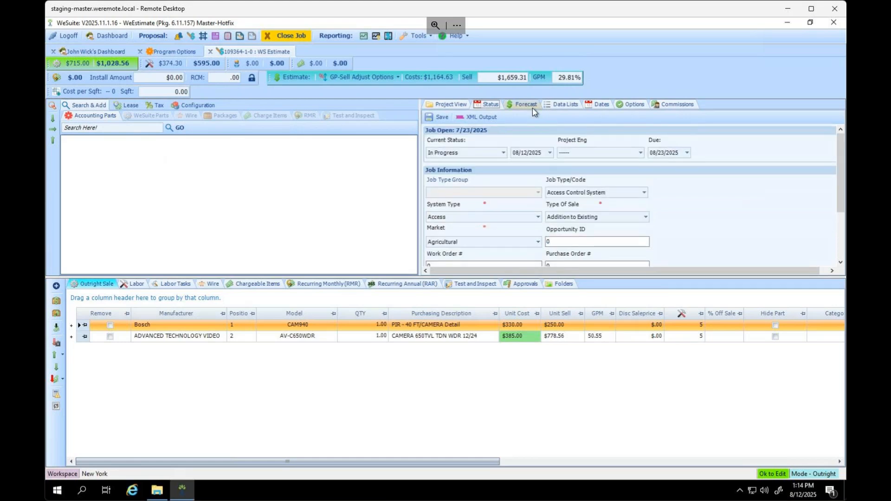
- Set the job's Lost Reason data list to "Lost Financilal Backing"
{"action": "left_click", "coordinate": [549, 107]}
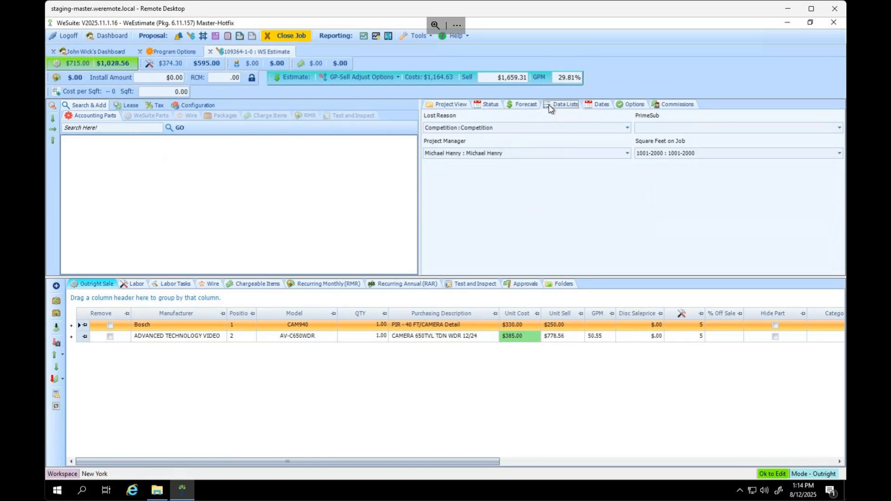
{"action": "left_click", "coordinate": [581, 131]}
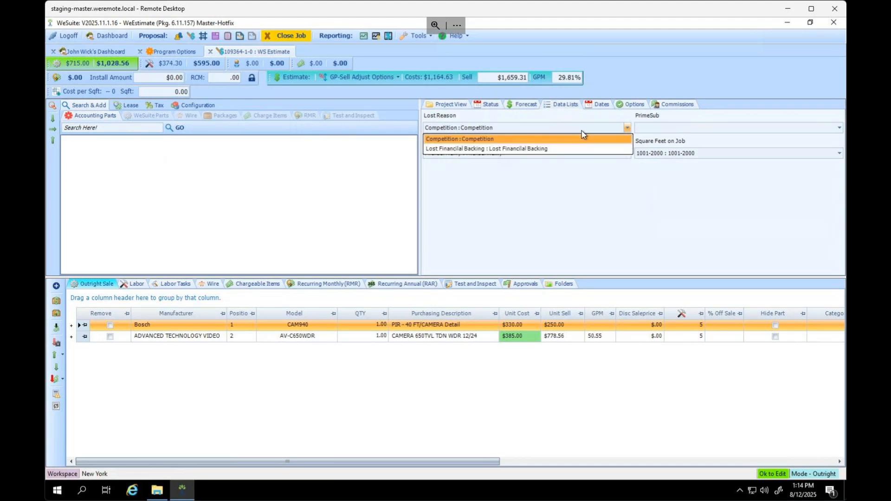
{"action": "left_click", "coordinate": [579, 148]}
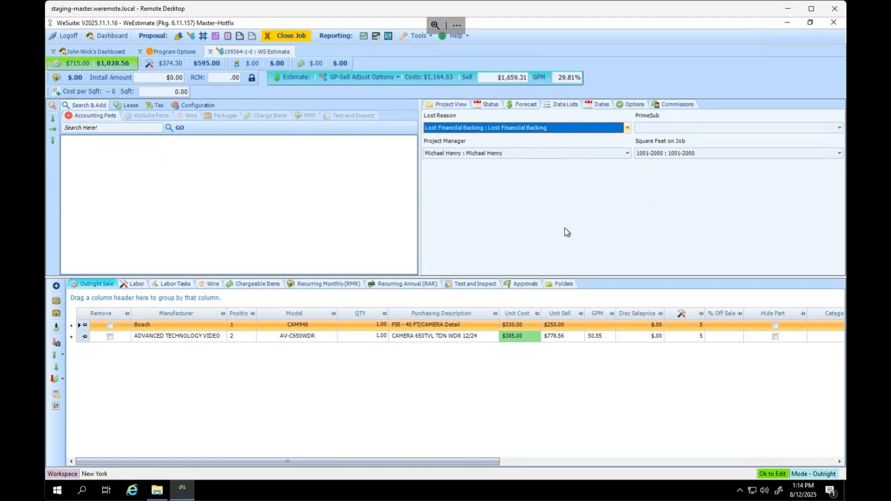
- Set the job's Estimated Start Date to 07/24/2025 and choose a new Estimated Completion Date
{"action": "left_click", "coordinate": [598, 104]}
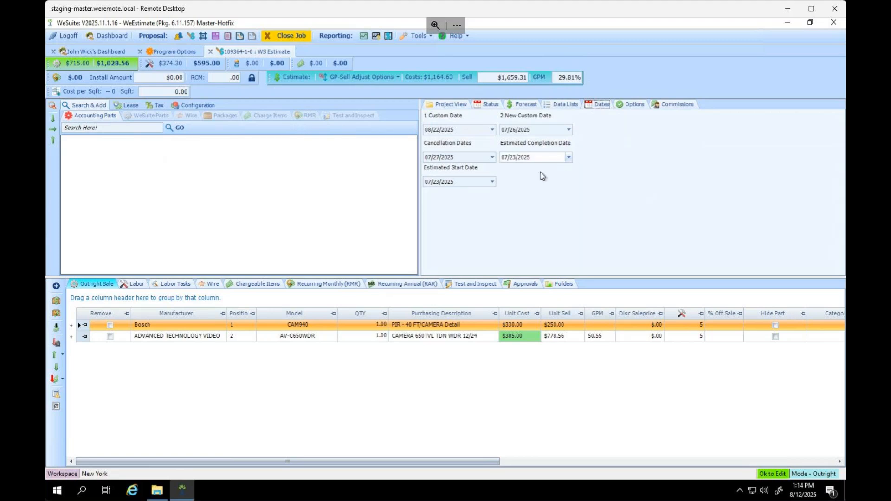
{"action": "left_click", "coordinate": [491, 181]}
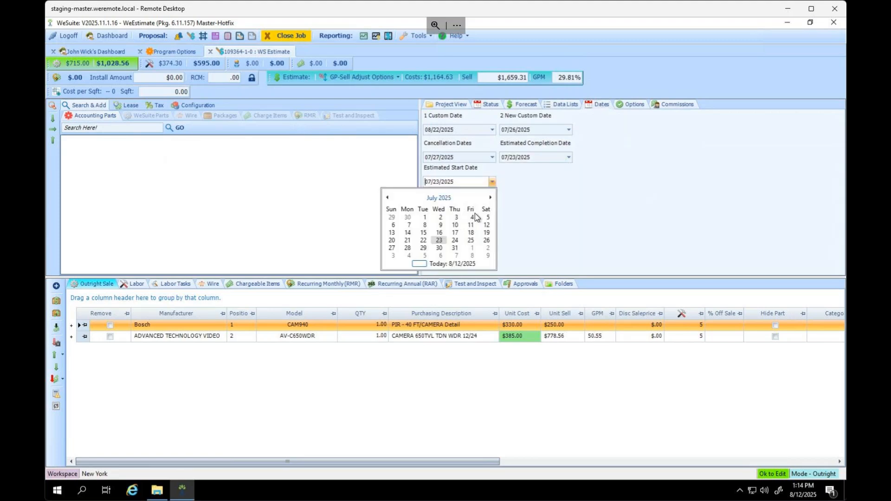
{"action": "left_click", "coordinate": [455, 241]}
{"action": "left_click", "coordinate": [558, 160]}
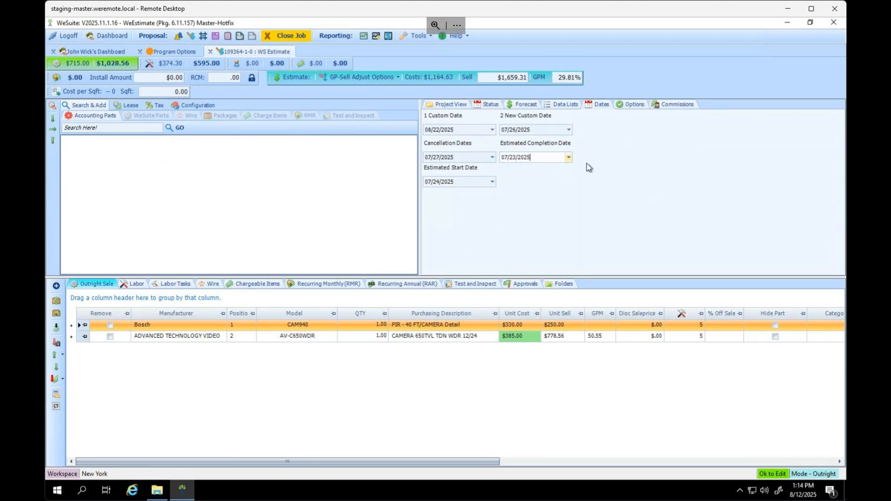
{"action": "left_click", "coordinate": [568, 158]}
{"action": "left_click", "coordinate": [547, 215]}
- Enable the UL Certification estimate option for the job
{"action": "left_click", "coordinate": [632, 104]}
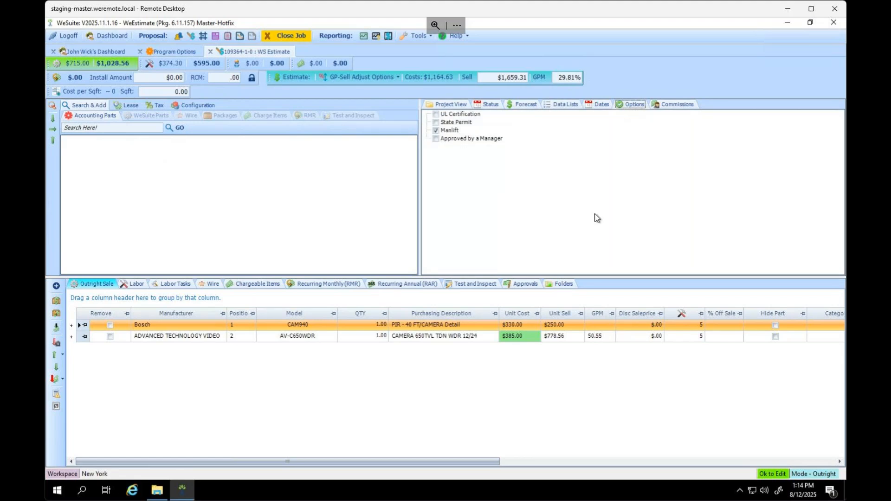
{"action": "left_click", "coordinate": [436, 114]}
- Return to Program Options and examine the quarter start dates in the Financial Calendar Template, including the 1st Quarter Start calendar
{"action": "left_click", "coordinate": [171, 51]}
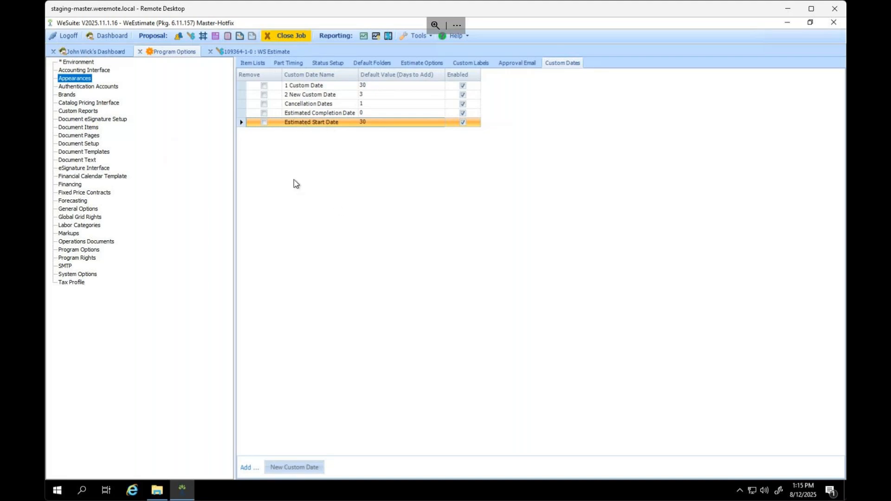
{"action": "left_click", "coordinate": [77, 178]}
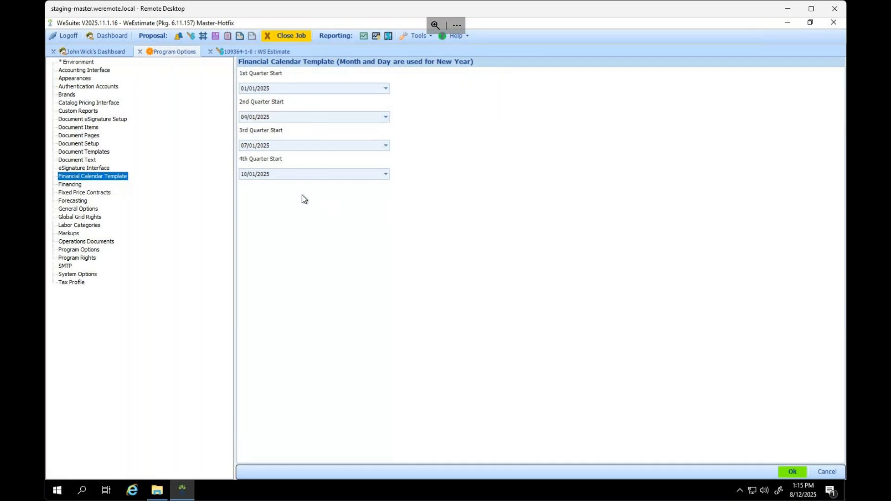
{"action": "left_click", "coordinate": [365, 89]}
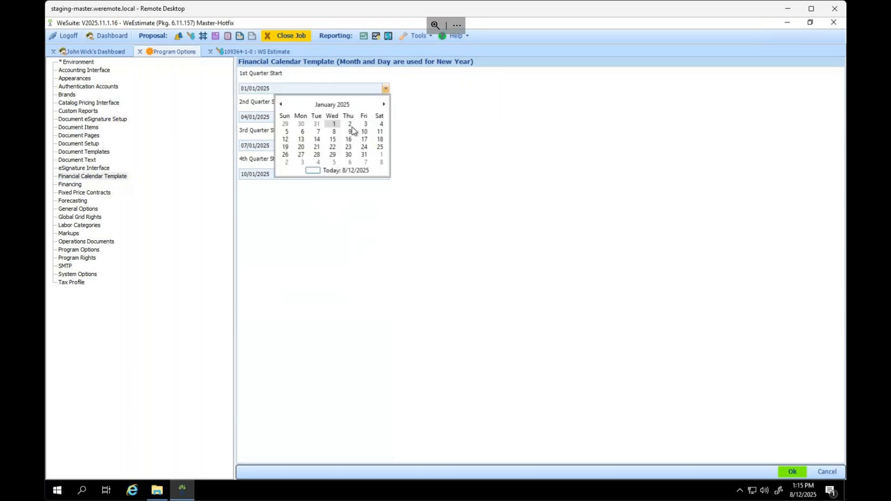
{"action": "left_click", "coordinate": [394, 128]}
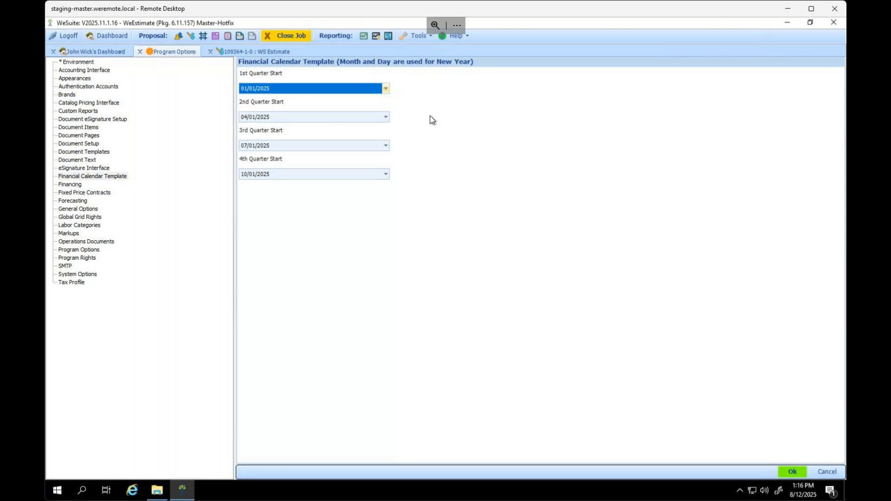
- In System Configuration, open the first user of New York's White Plains office for editing
{"action": "left_click", "coordinate": [412, 37]}
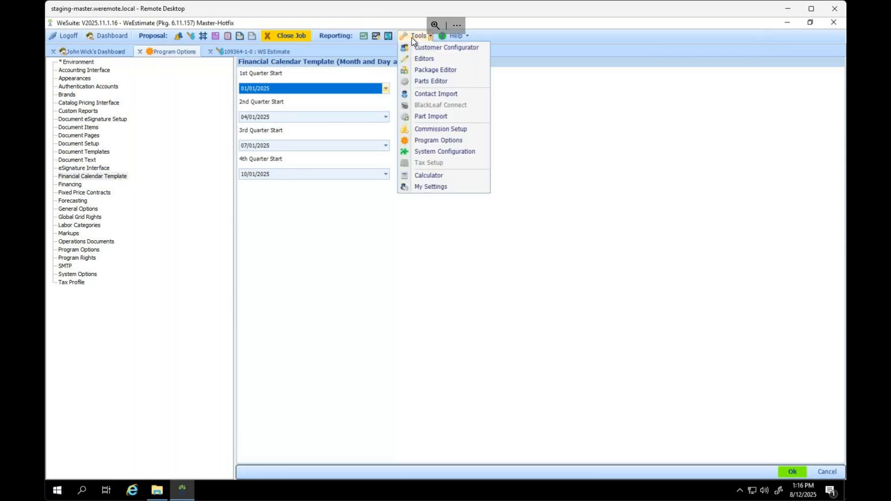
{"action": "left_click", "coordinate": [430, 152]}
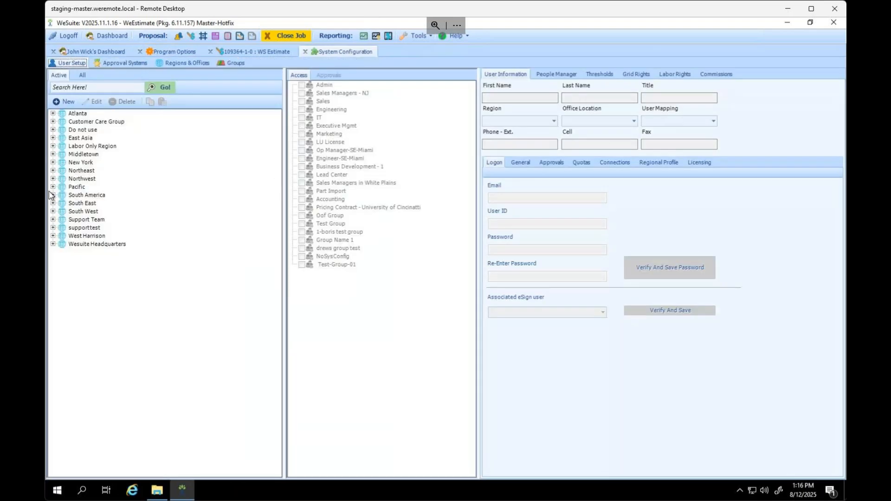
{"action": "left_click", "coordinate": [53, 163]}
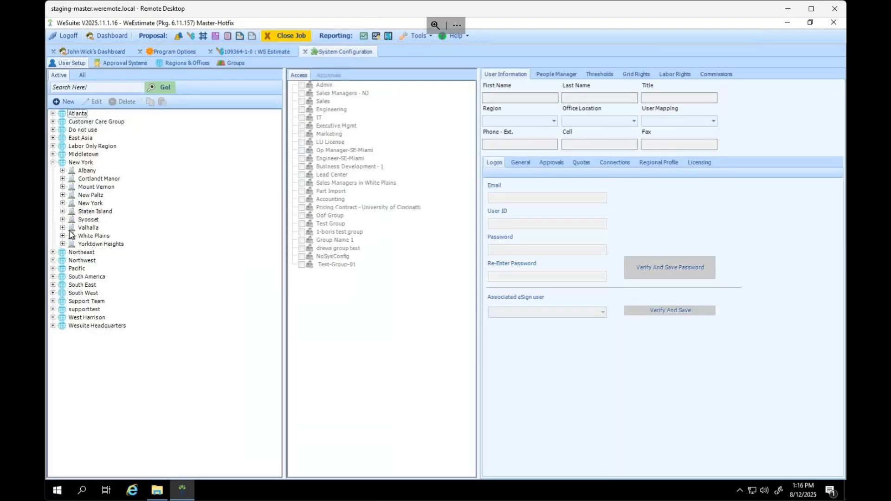
{"action": "left_click", "coordinate": [63, 236]}
{"action": "left_click", "coordinate": [104, 245]}
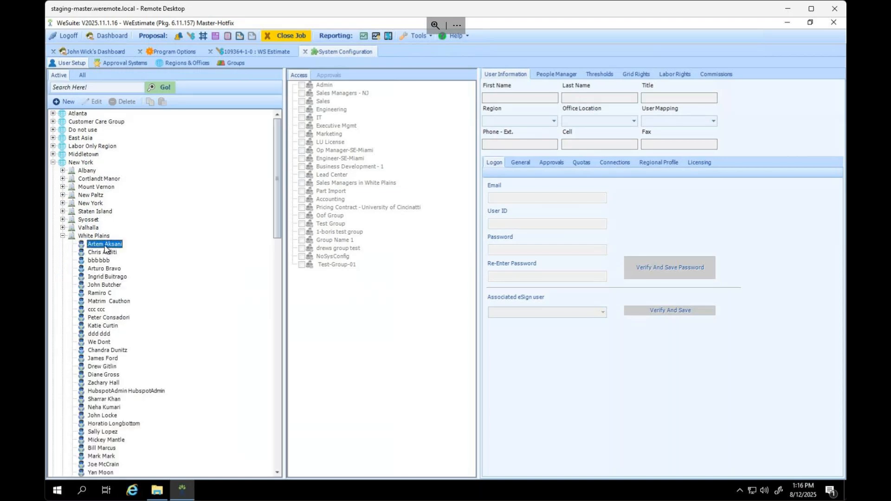
{"action": "left_click", "coordinate": [96, 101]}
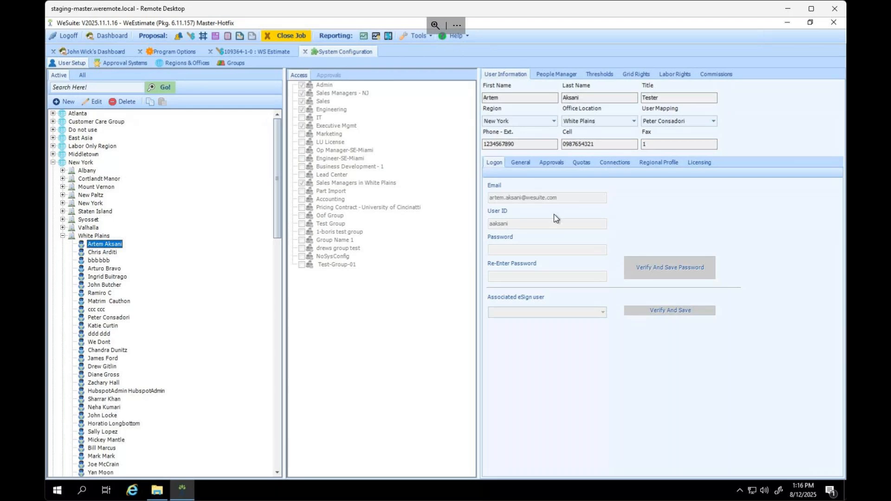
- Check the user's annual and quarterly quota fields, save the user record and close System Configuration
{"action": "left_click", "coordinate": [581, 162]}
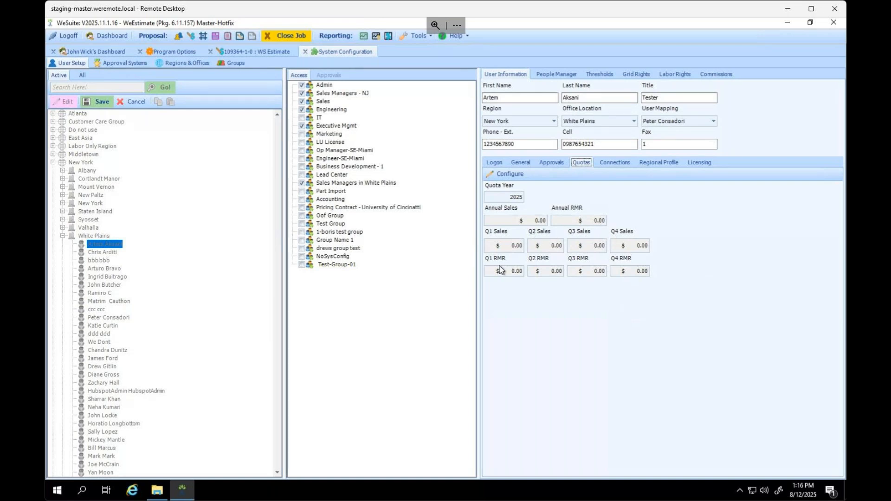
{"action": "left_click", "coordinate": [98, 102]}
{"action": "left_click", "coordinate": [305, 52]}
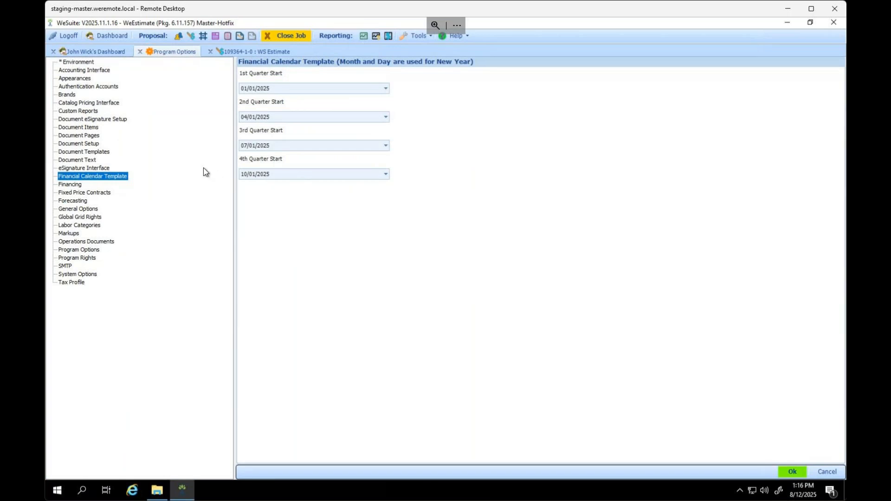
- Change the forecasting system in Program Options to Standard
{"action": "left_click", "coordinate": [83, 201]}
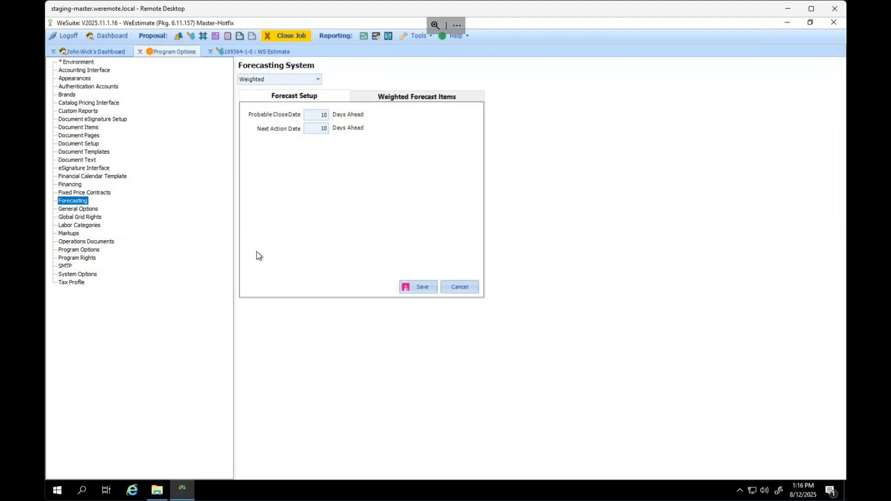
{"action": "left_click", "coordinate": [305, 81]}
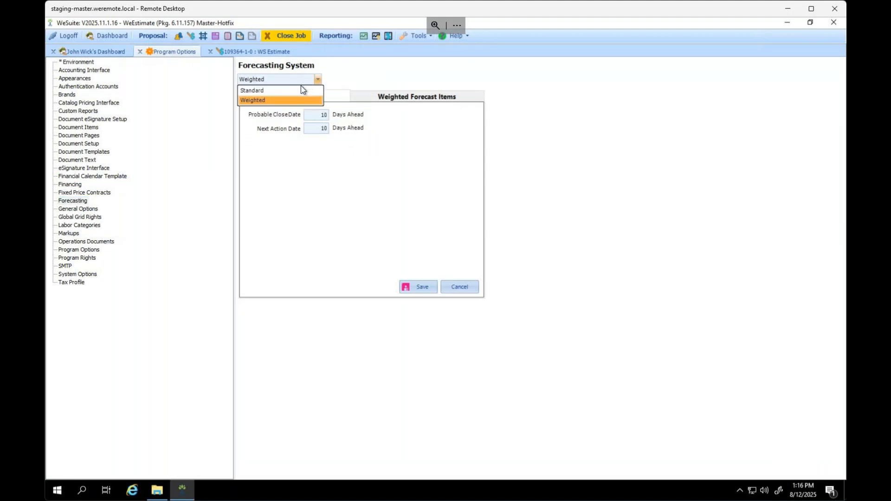
{"action": "left_click", "coordinate": [298, 88]}
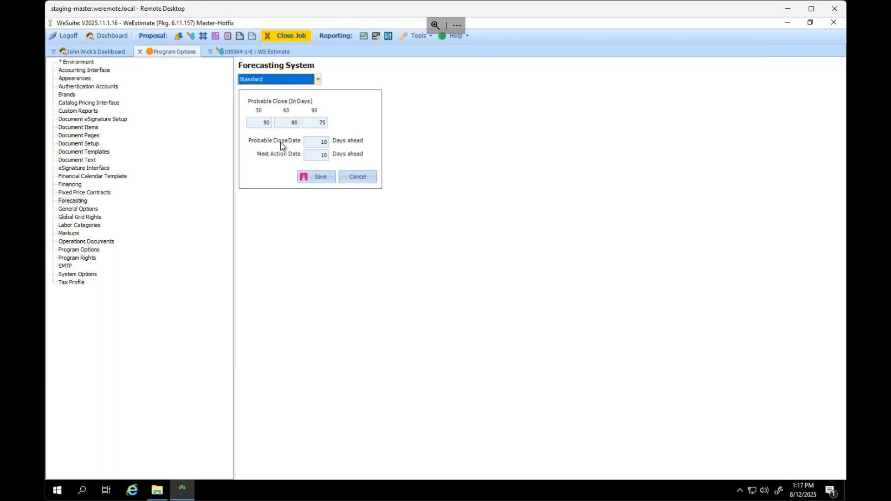
- Set the forecast's Probable Close Date to 20 days ahead and save the forecasting settings
{"action": "left_click", "coordinate": [317, 145]}
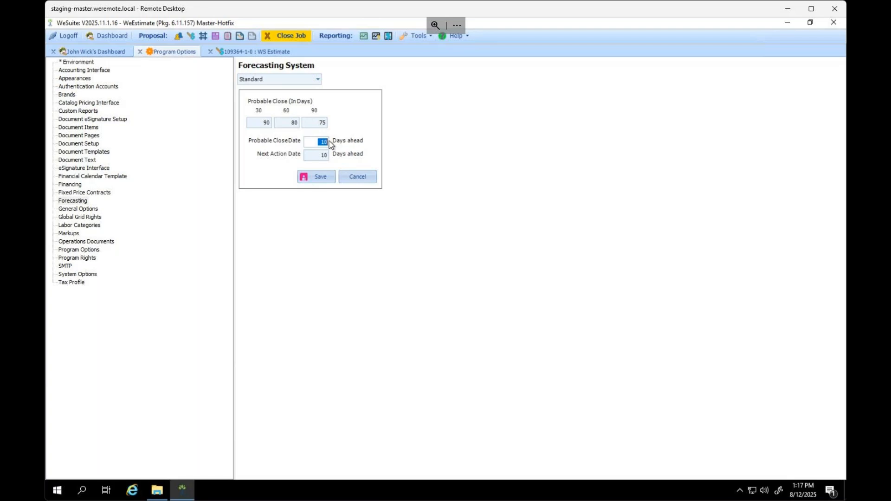
{"action": "type", "text": "20"}
{"action": "key", "text": "Tab"}
{"action": "left_click", "coordinate": [319, 184]}
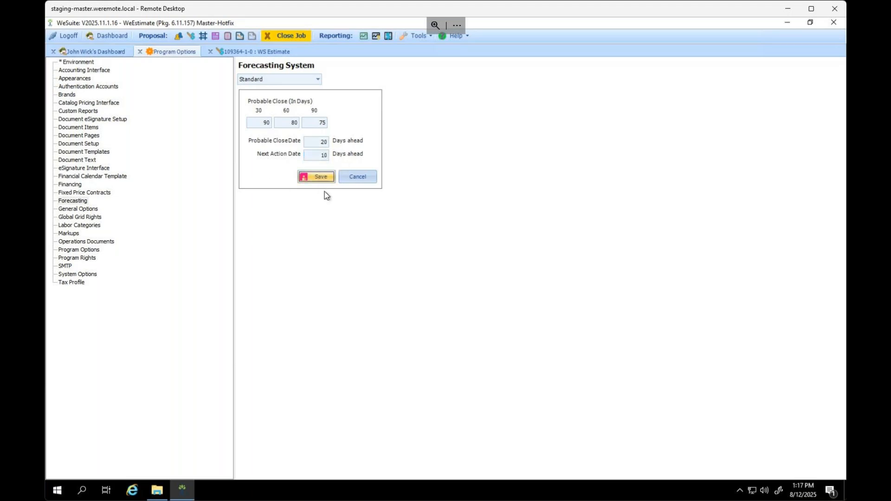
- Set the forecasting system to Weighted, then review its weighted forecast items and the new item form without adding one
{"action": "left_click", "coordinate": [269, 79]}
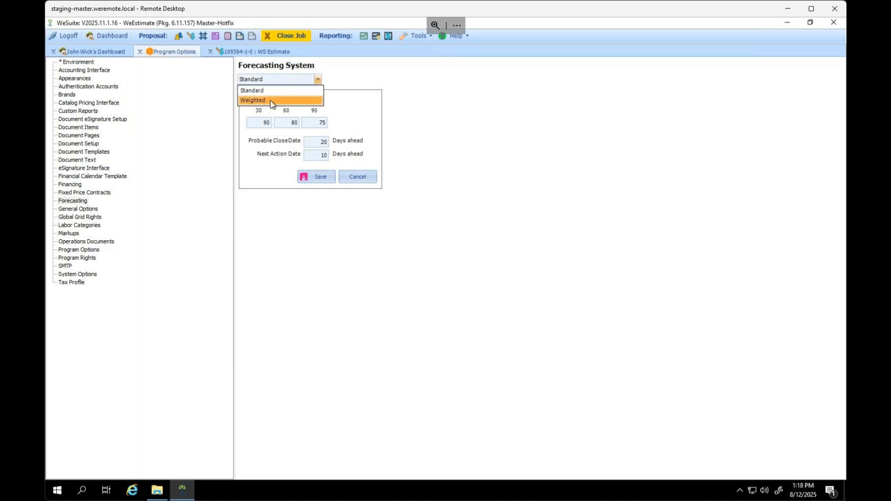
{"action": "left_click", "coordinate": [273, 101]}
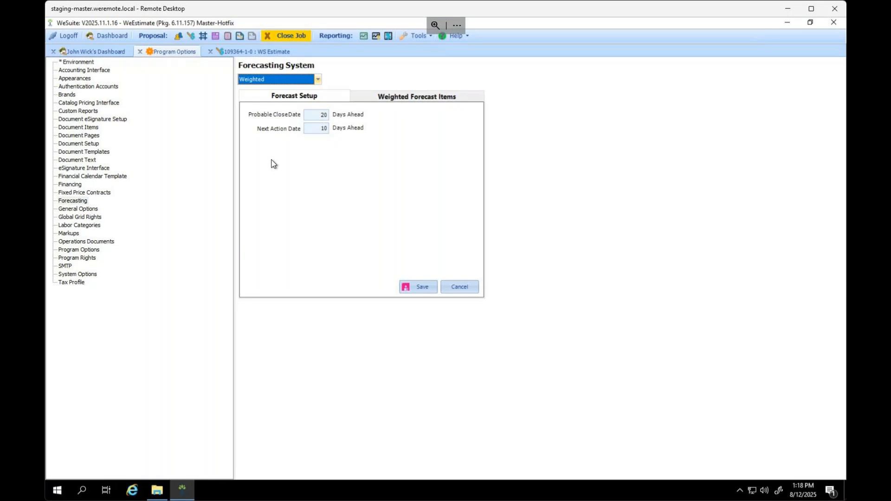
{"action": "left_click", "coordinate": [411, 98]}
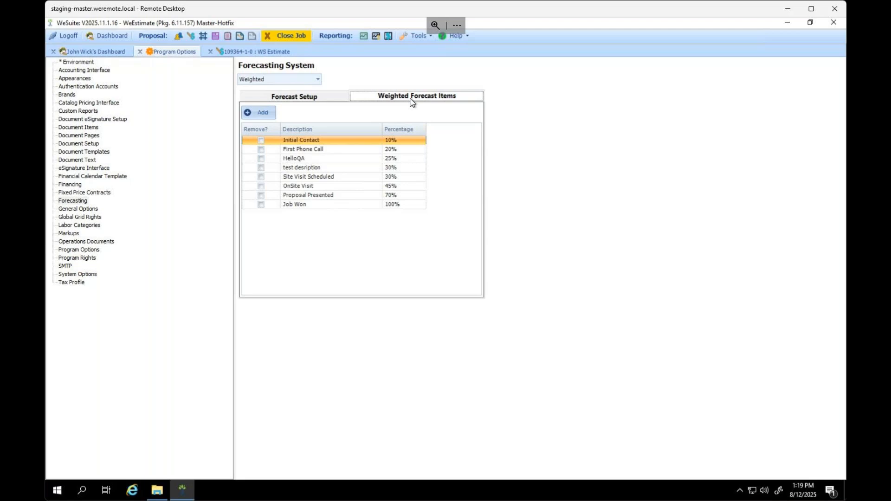
{"action": "left_click", "coordinate": [263, 114]}
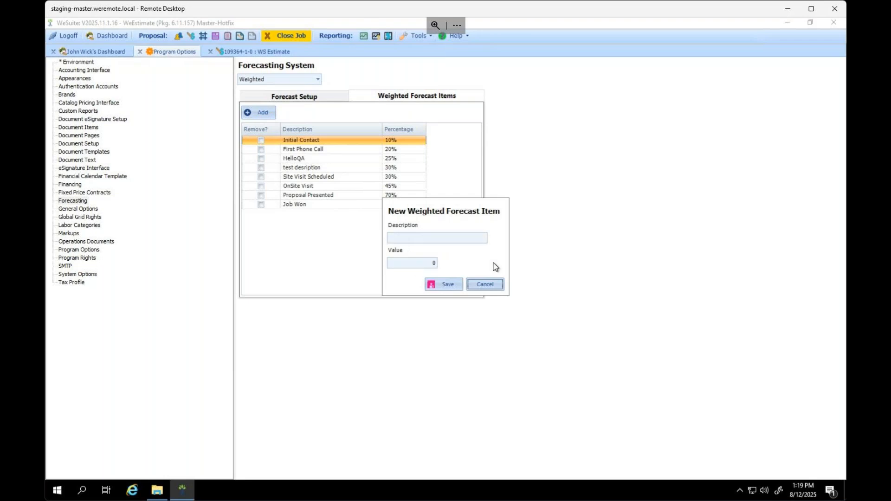
{"action": "left_click", "coordinate": [491, 287]}
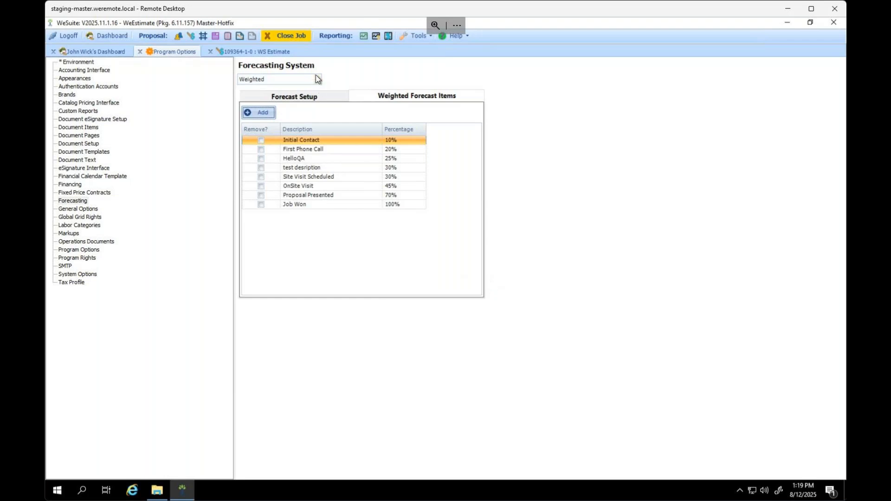
- Switch the forecasting system to Standard and back to Weighted
{"action": "left_click", "coordinate": [299, 79]}
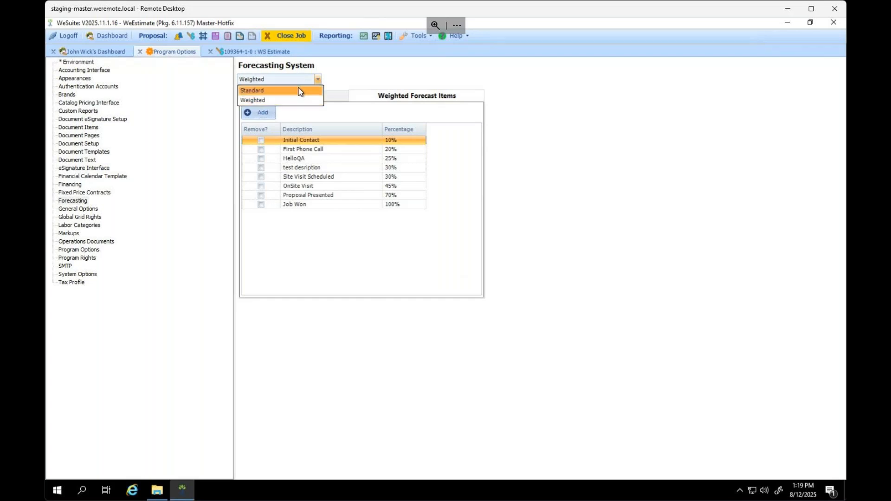
{"action": "left_click", "coordinate": [299, 91]}
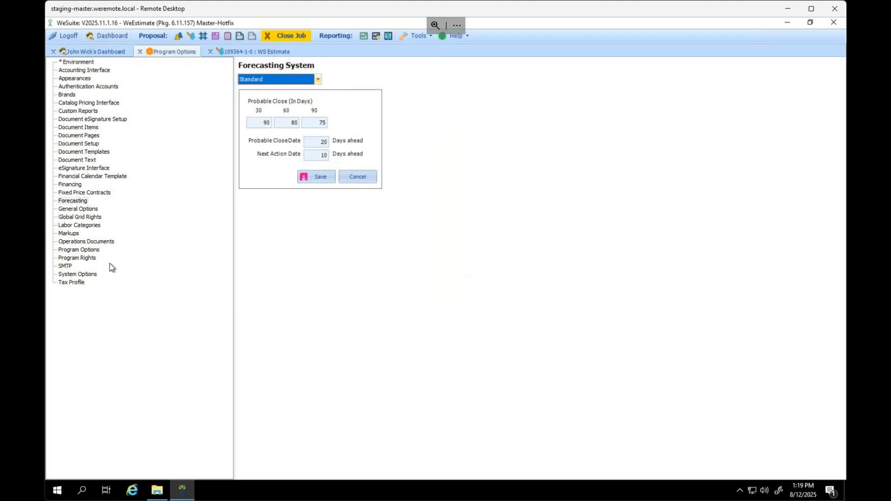
{"action": "left_click", "coordinate": [310, 79]}
{"action": "left_click", "coordinate": [310, 79]}
{"action": "left_click", "coordinate": [291, 101]}
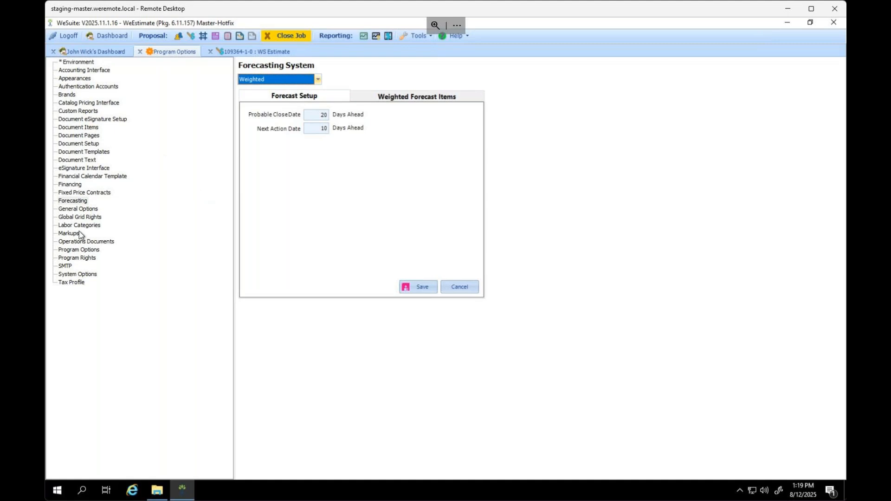
- View the General Options, and in Global Grid Rights sort the Equipment fields with the visible ones first
{"action": "left_click", "coordinate": [83, 210]}
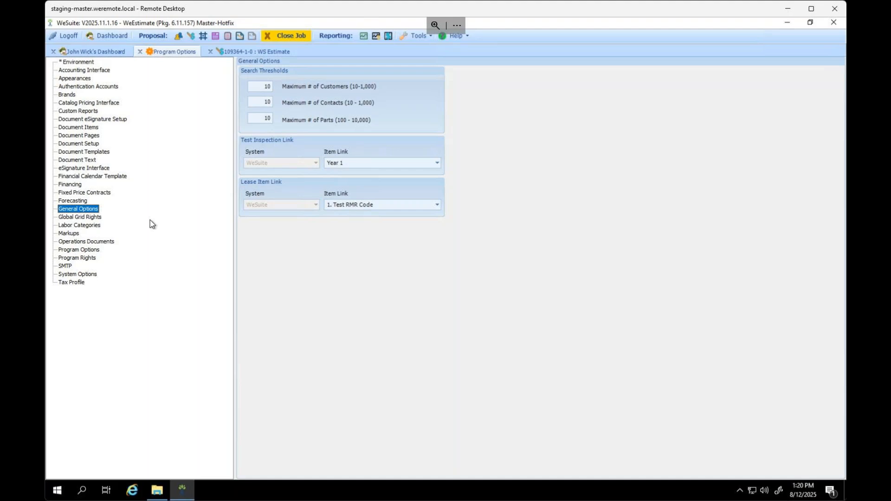
{"action": "left_click", "coordinate": [93, 218]}
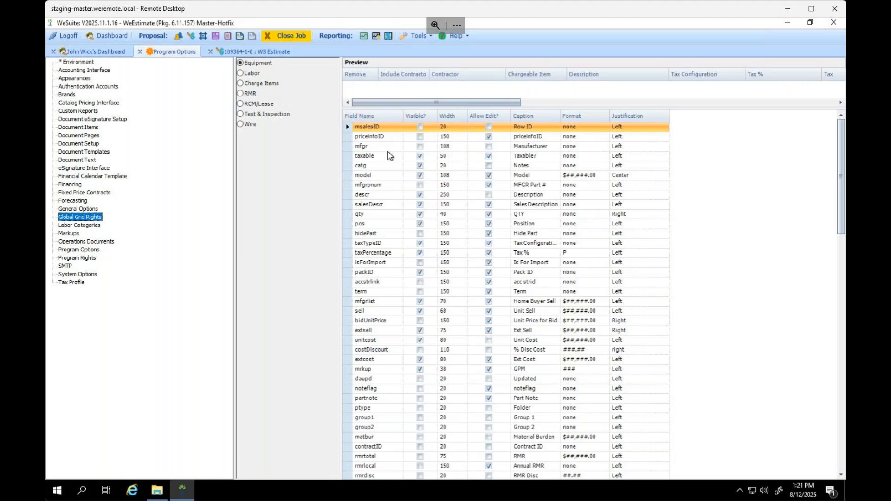
{"action": "left_click", "coordinate": [413, 116]}
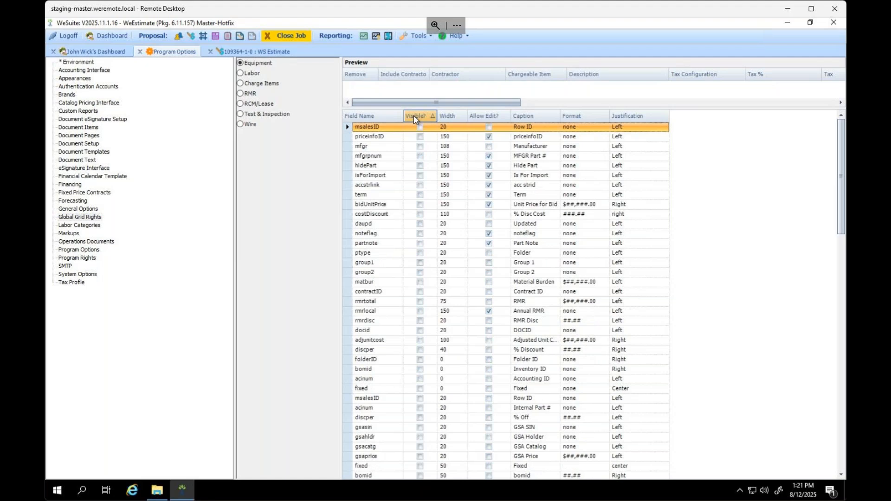
{"action": "left_click", "coordinate": [415, 119]}
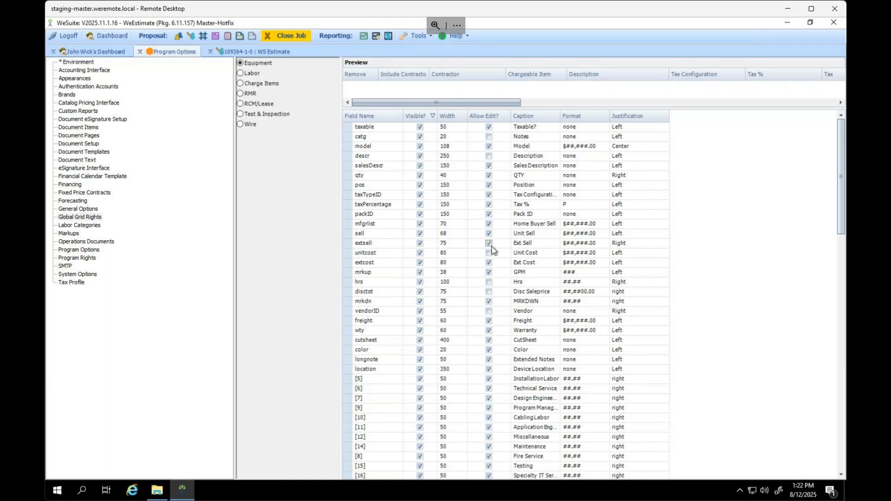
- Inspect the caption of the unitcost field and sort the Equipment fields alphabetically by caption
{"action": "left_click", "coordinate": [546, 256]}
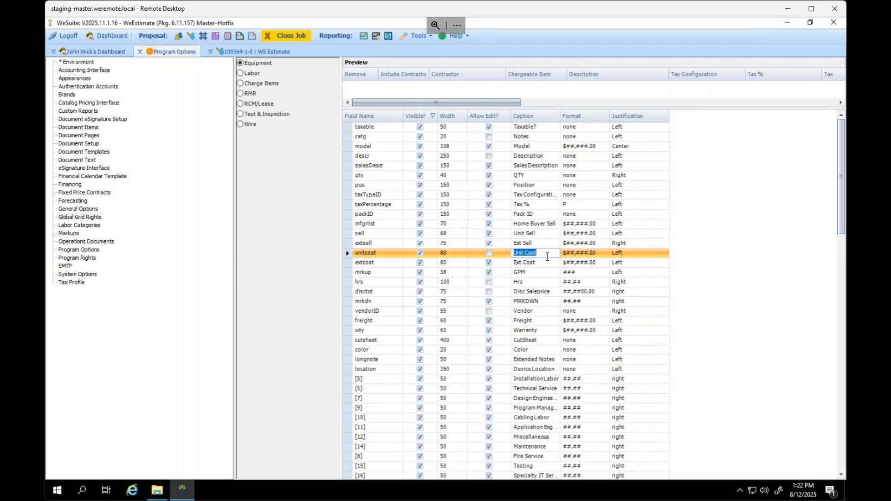
{"action": "left_click", "coordinate": [537, 123]}
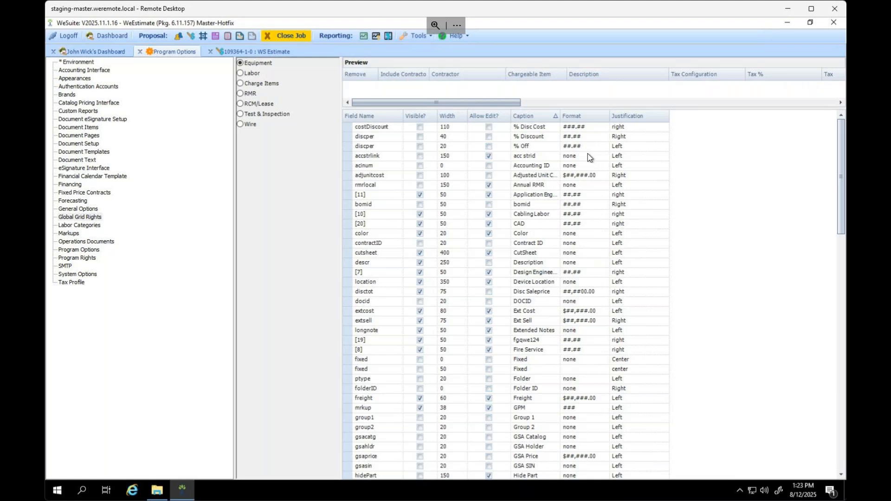
{"action": "left_click", "coordinate": [627, 129]}
- View the Charge Items grid fields, and return to the Equipment fields to sort them by field name and by visibility
{"action": "left_click", "coordinate": [243, 84]}
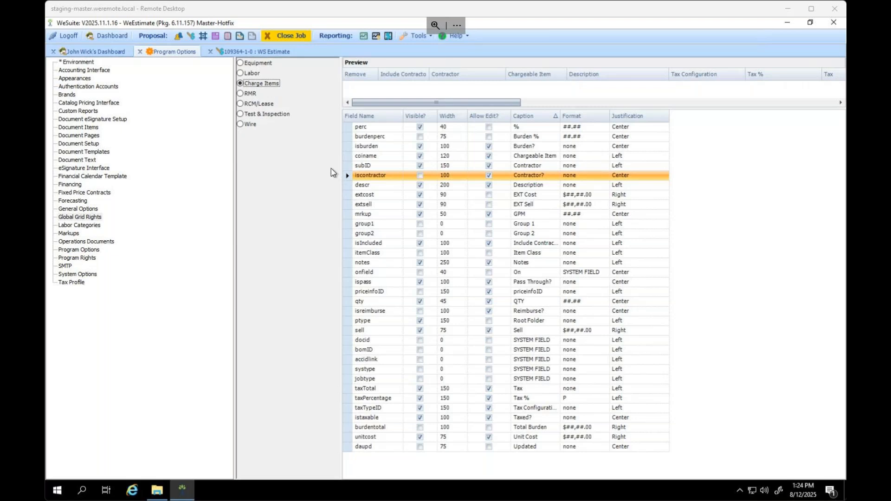
{"action": "left_click", "coordinate": [241, 62]}
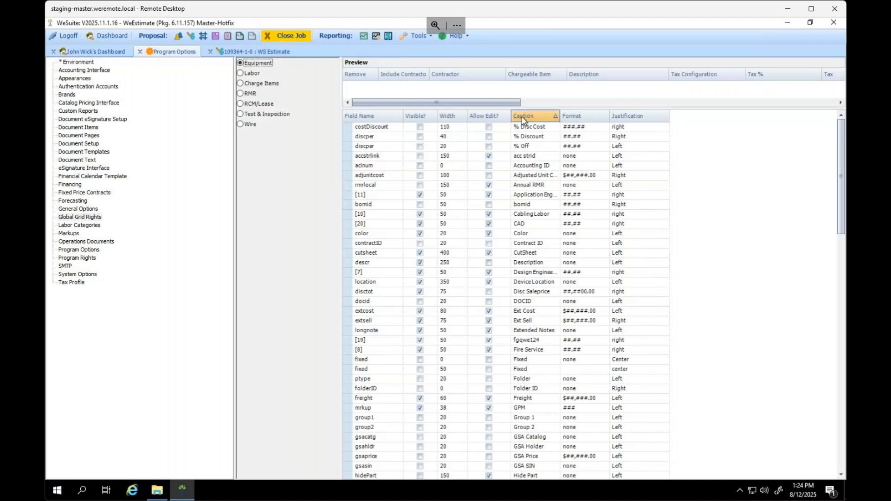
{"action": "left_click", "coordinate": [365, 116]}
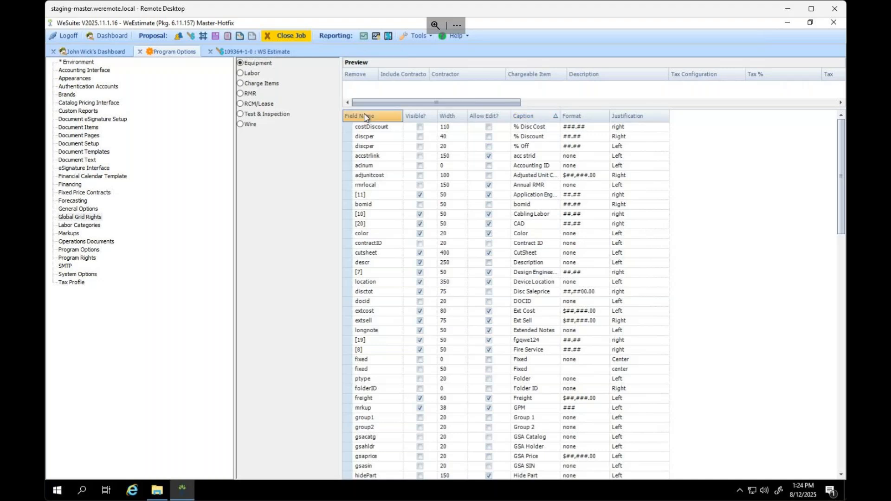
{"action": "left_click", "coordinate": [365, 116]}
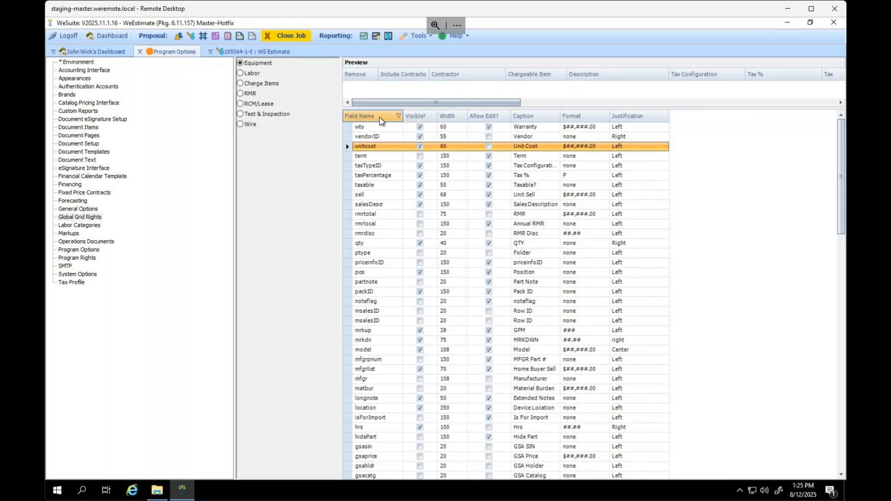
{"action": "left_click", "coordinate": [419, 116]}
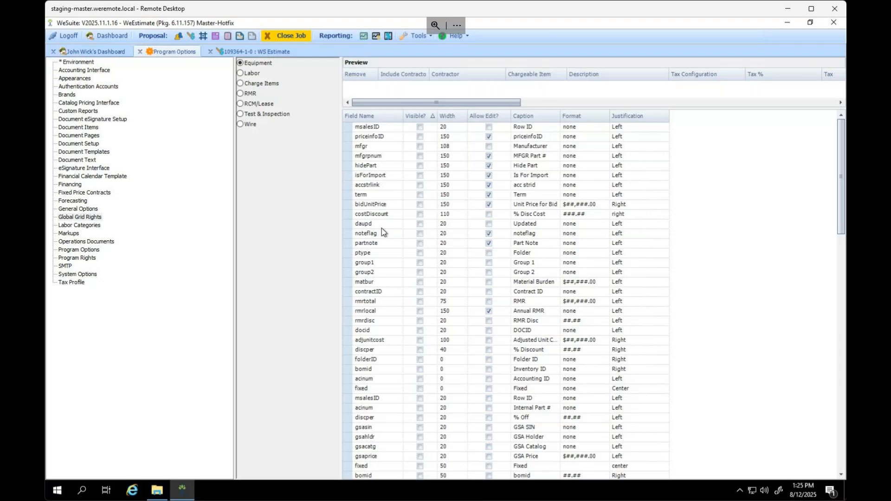
- In the open job's Outright Sale grid, move the Position column after Model and the QTY column before Manufacturer
{"action": "left_click", "coordinate": [256, 52]}
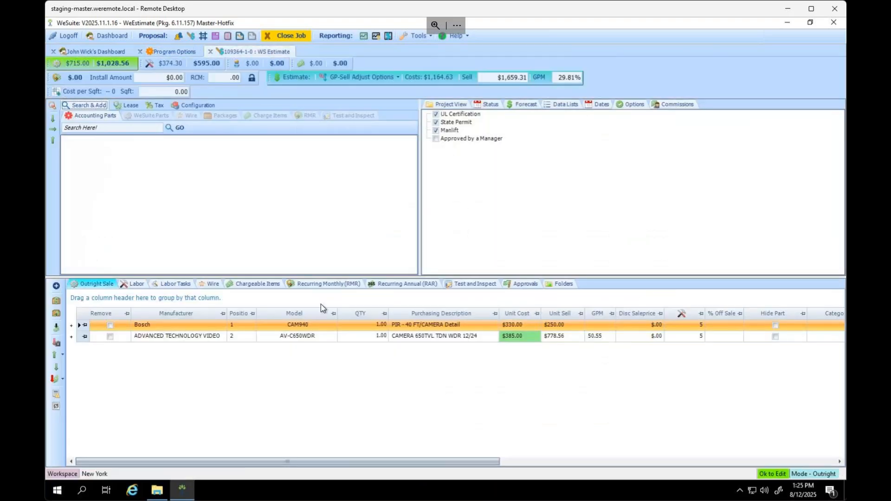
{"action": "left_click_drag", "start_coordinate": [222, 316], "coordinate": [335, 315]}
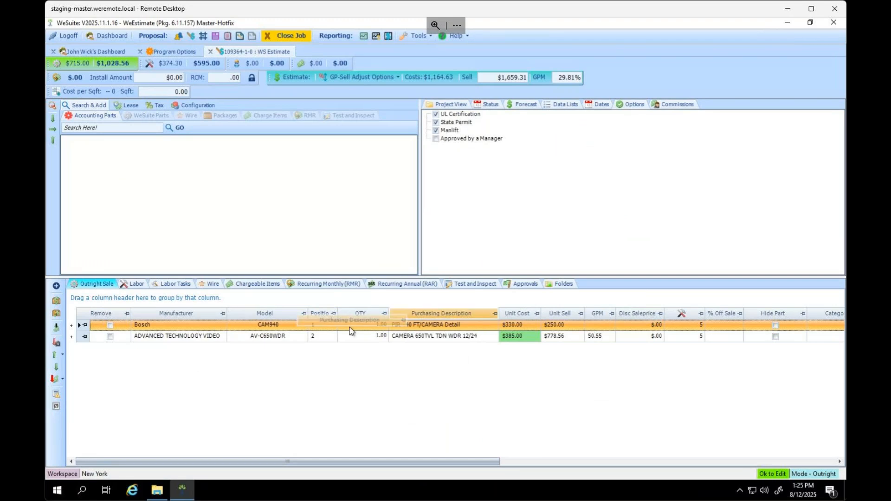
{"action": "left_click_drag", "start_coordinate": [360, 316], "coordinate": [134, 349]}
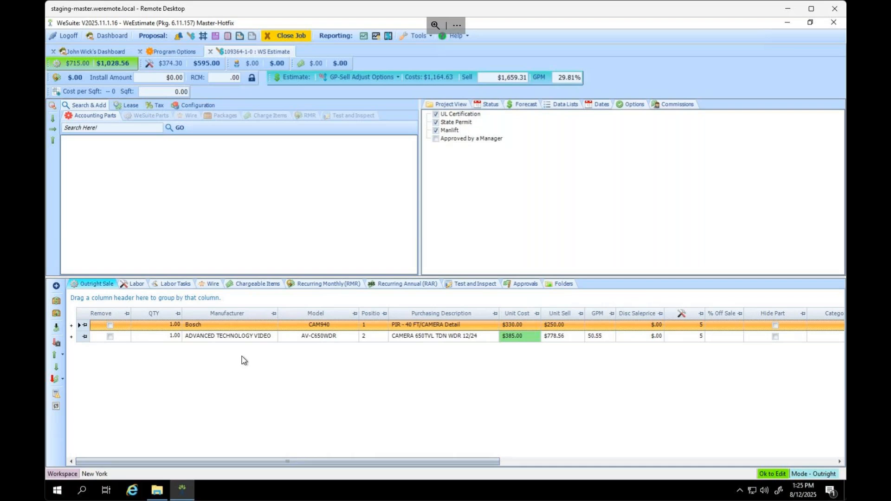
- Return to Global Grid Rights in Program Options and sort the Equipment fields by name, visibility and edit permission
{"action": "left_click", "coordinate": [174, 52]}
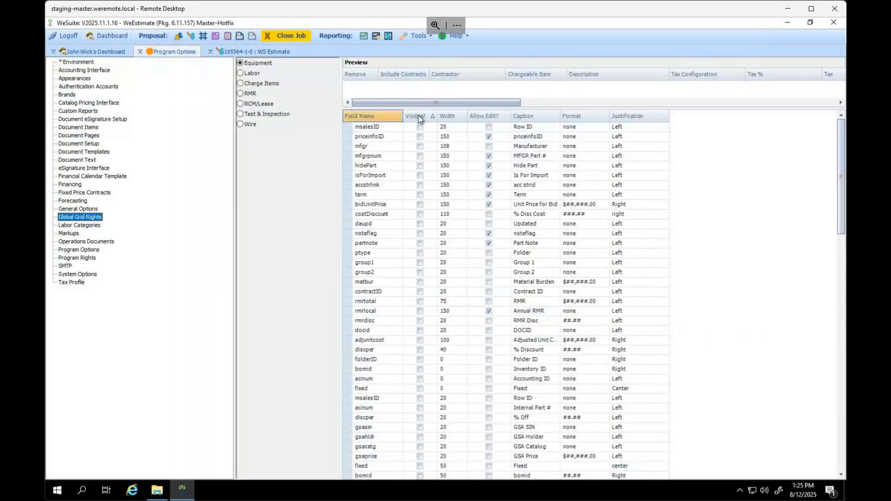
{"action": "left_click", "coordinate": [364, 116]}
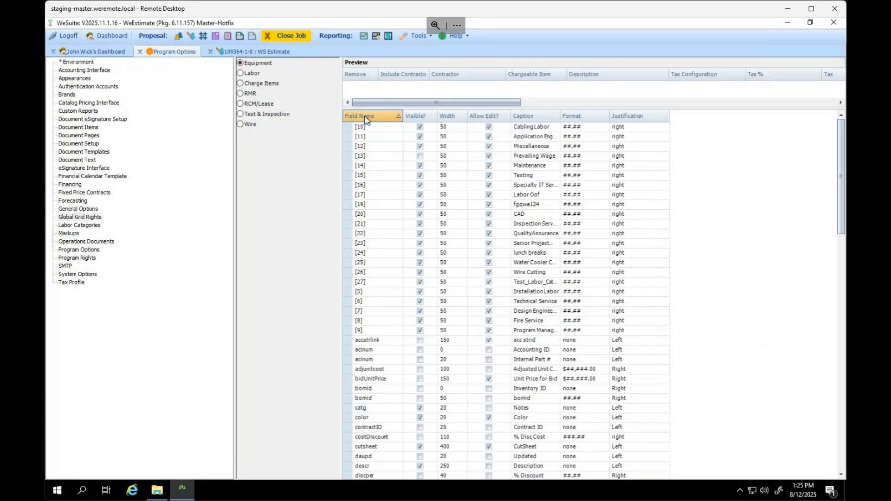
{"action": "left_click", "coordinate": [419, 117]}
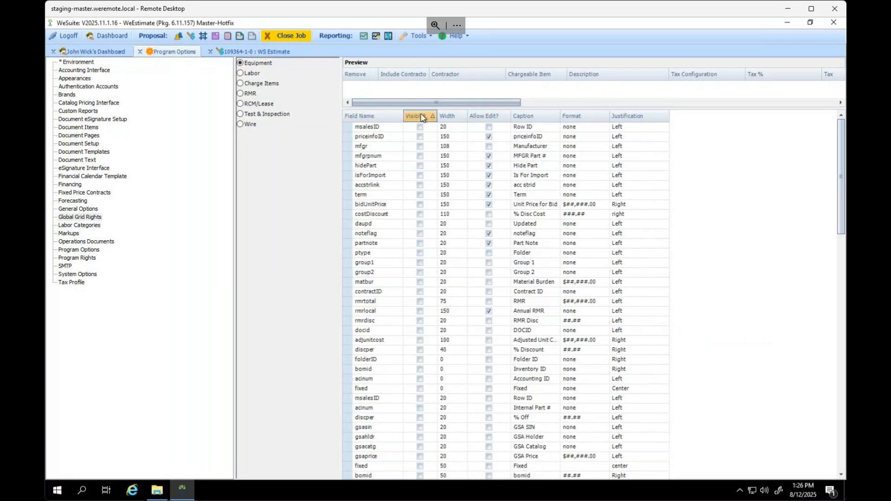
{"action": "left_click", "coordinate": [422, 116]}
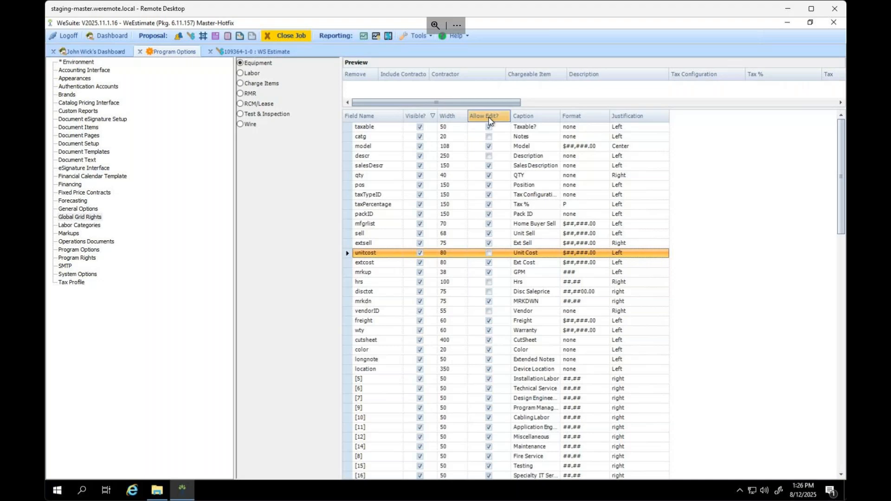
{"action": "left_click", "coordinate": [490, 117]}
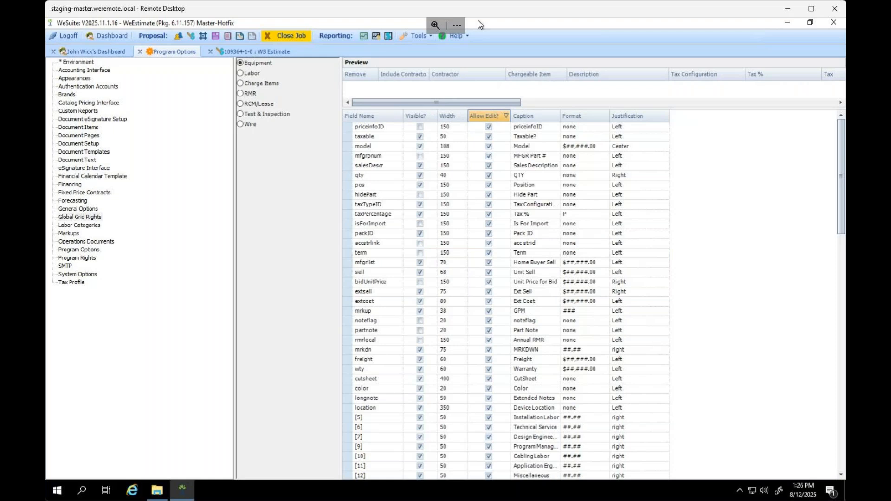
- Examine the qty and hidePart rows in the Equipment grid rights, ending with qty selected
{"action": "left_click", "coordinate": [348, 175]}
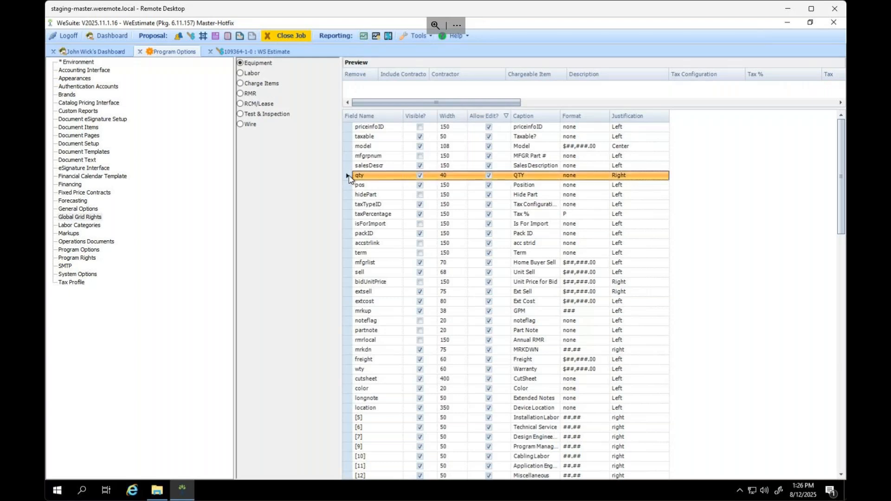
{"action": "left_click", "coordinate": [347, 195]}
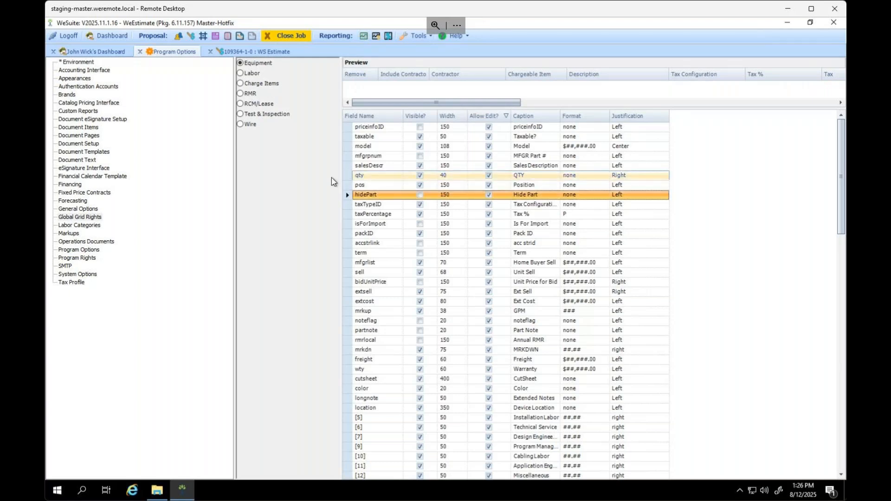
{"action": "left_click", "coordinate": [331, 178]}
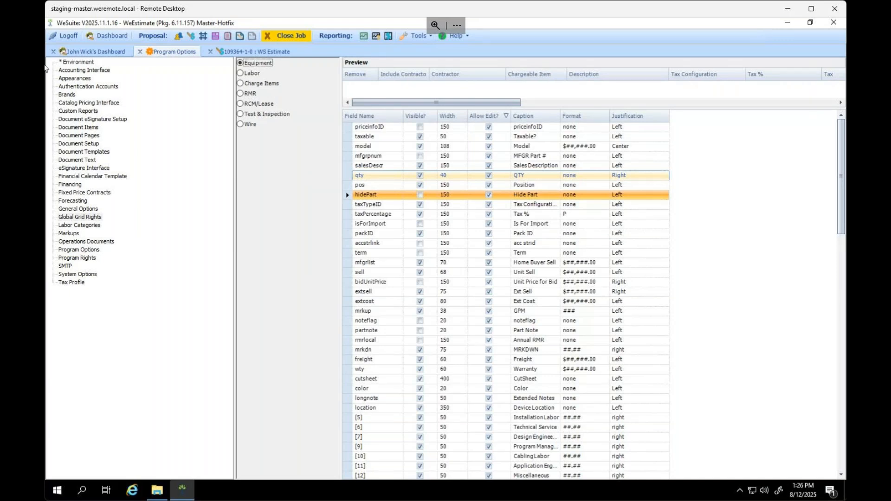
{"action": "left_click", "coordinate": [80, 217]}
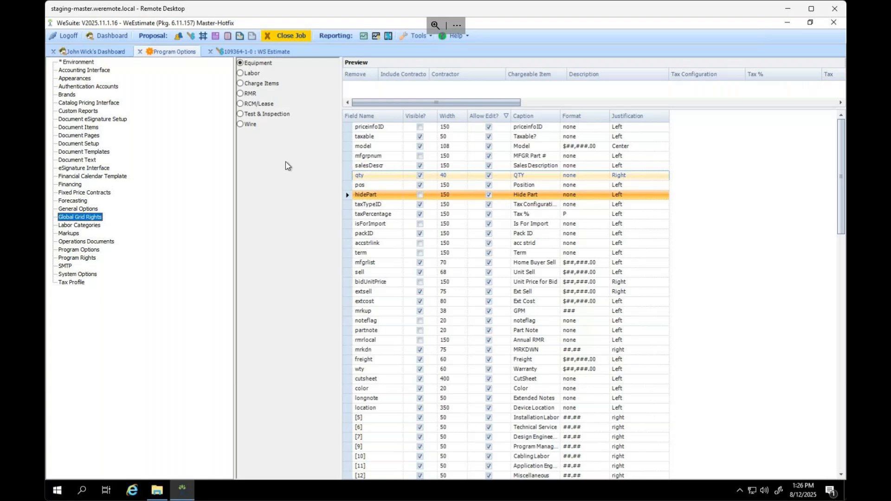
{"action": "key", "text": "Tab"}
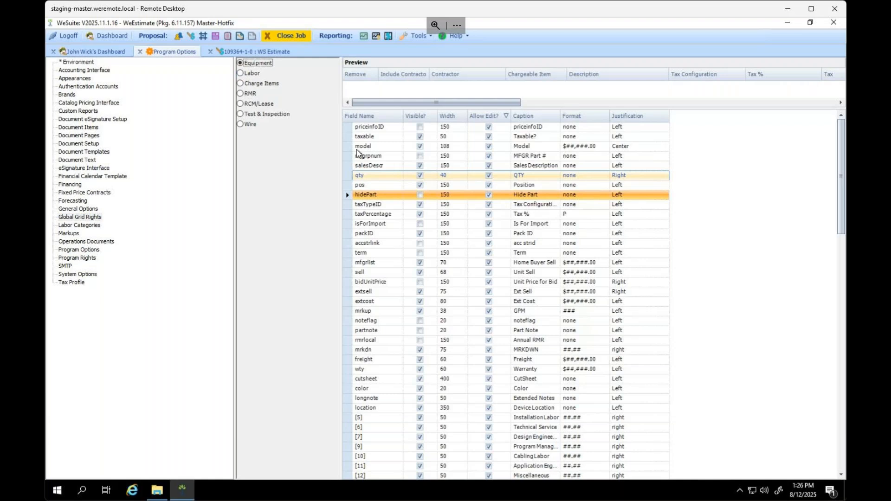
{"action": "left_click", "coordinate": [360, 178]}
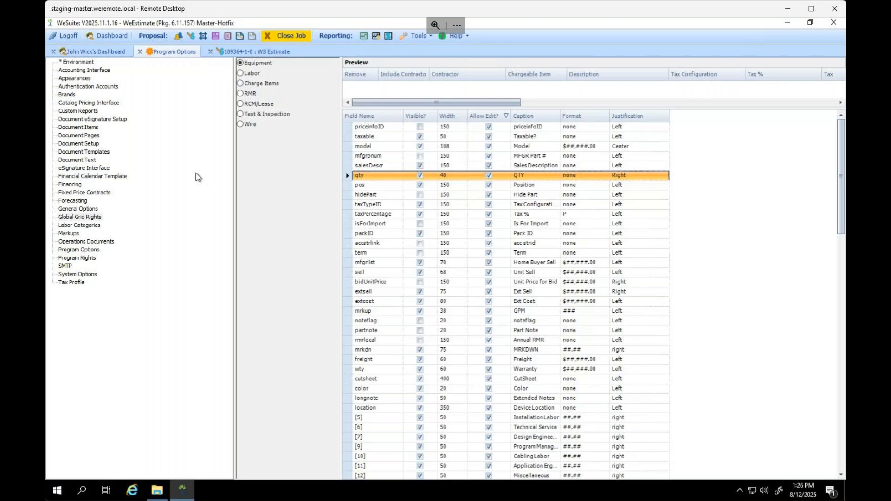
- Open the Labor Categories and inspect what the Specialty IT Services calculation is based on
{"action": "left_click", "coordinate": [79, 229]}
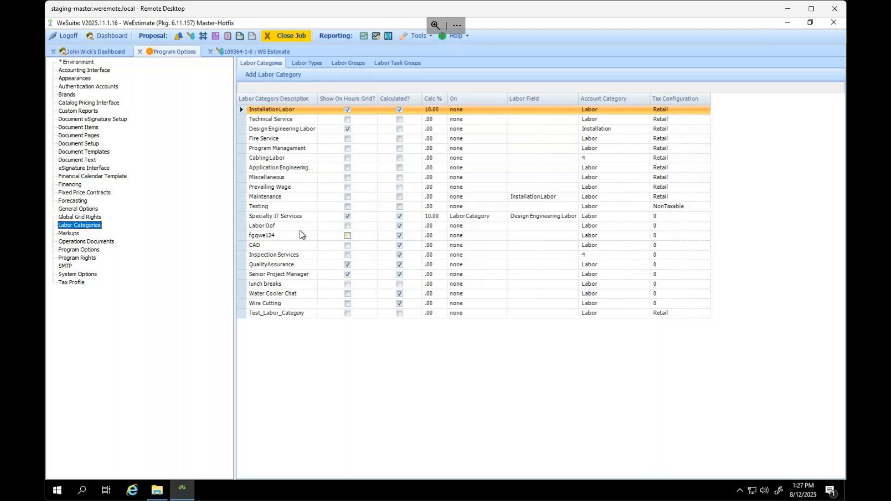
{"action": "left_click", "coordinate": [482, 216]}
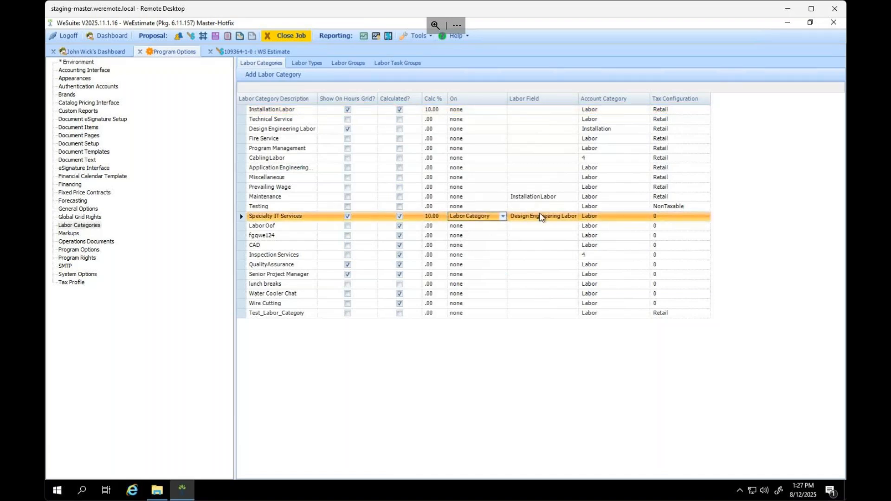
- Inspect the calculation basis, labor field and tax configuration choices for Specialty IT Services, keeping LaborCategory and Design Engineering Labor
{"action": "left_click", "coordinate": [503, 217]}
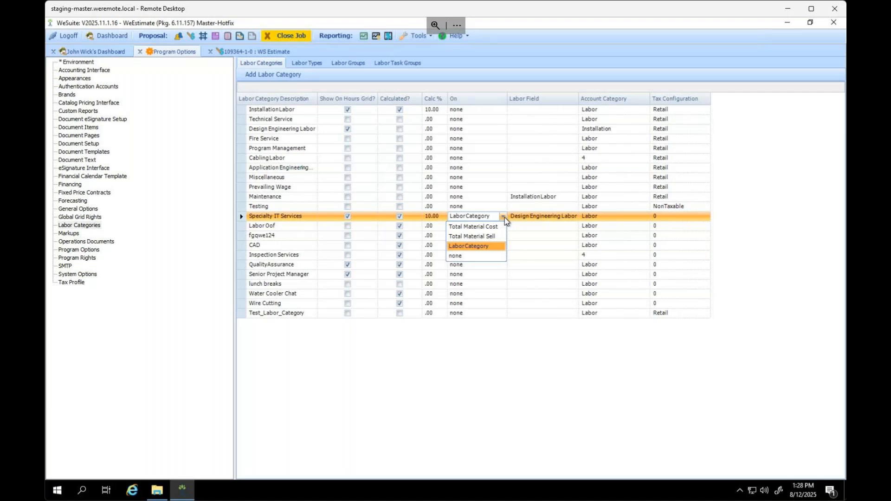
{"action": "left_click", "coordinate": [474, 245]}
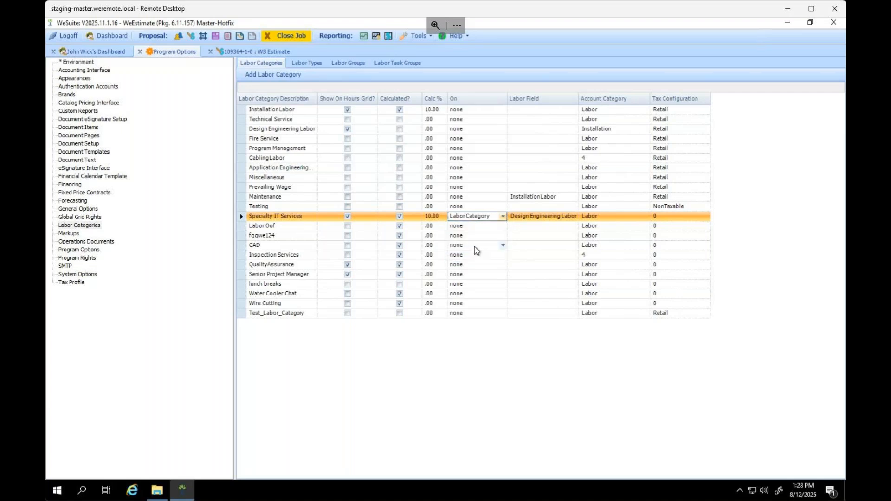
{"action": "left_click", "coordinate": [574, 218]}
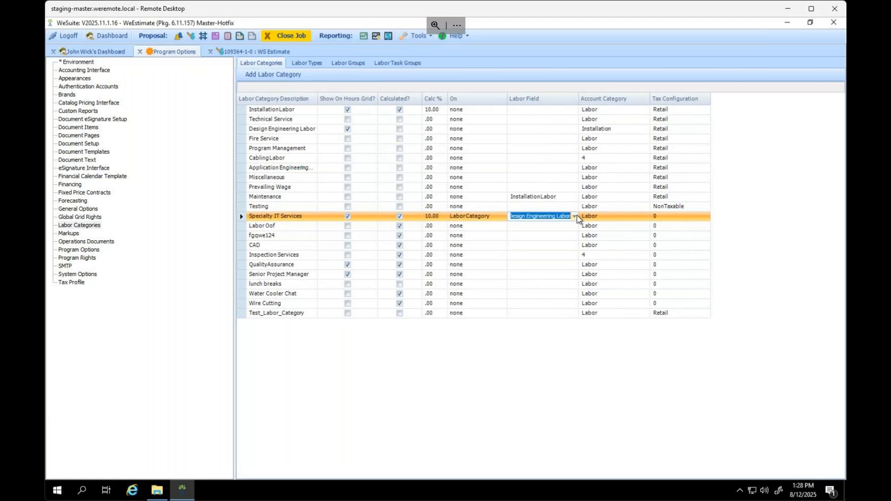
{"action": "left_click", "coordinate": [573, 218]}
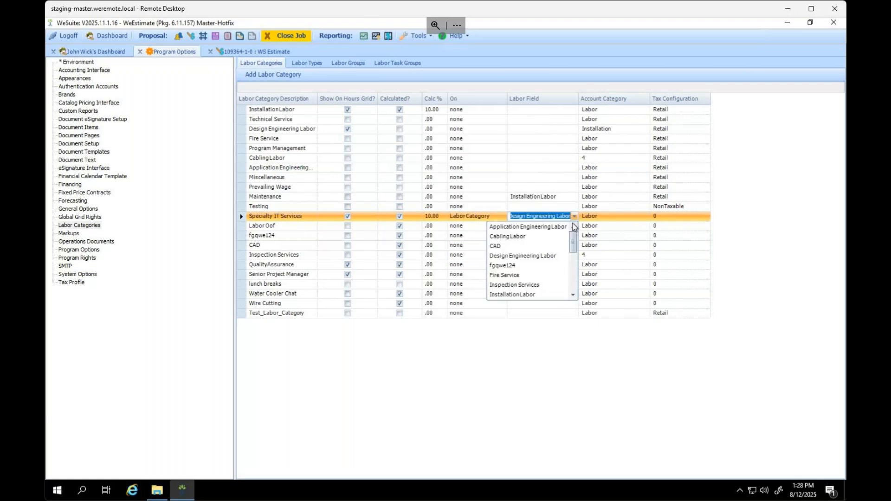
{"action": "left_click", "coordinate": [558, 255]}
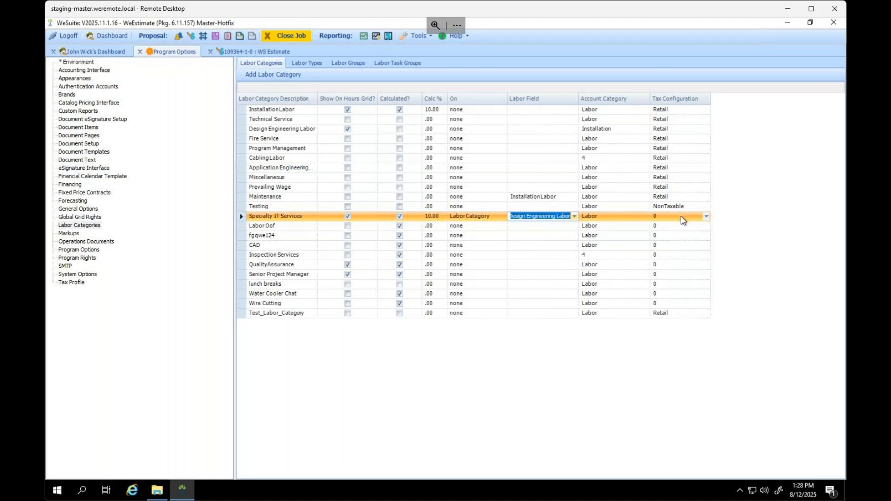
{"action": "left_click", "coordinate": [706, 217]}
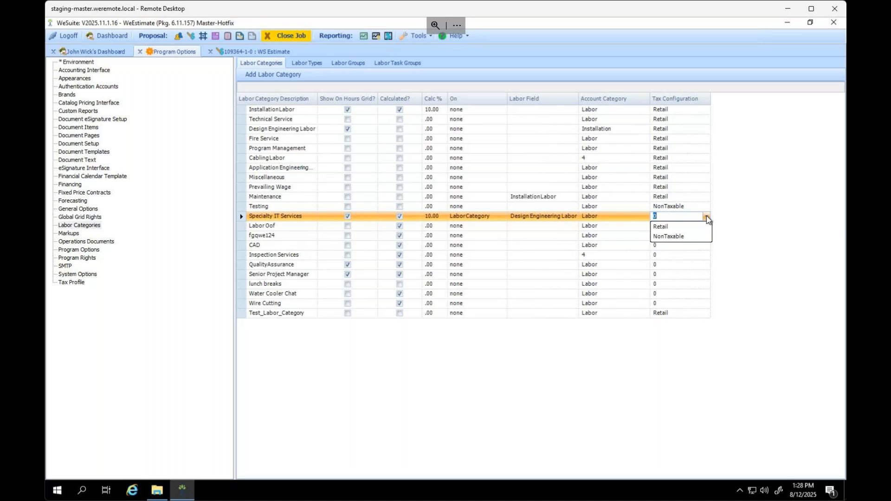
{"action": "left_click", "coordinate": [755, 210]}
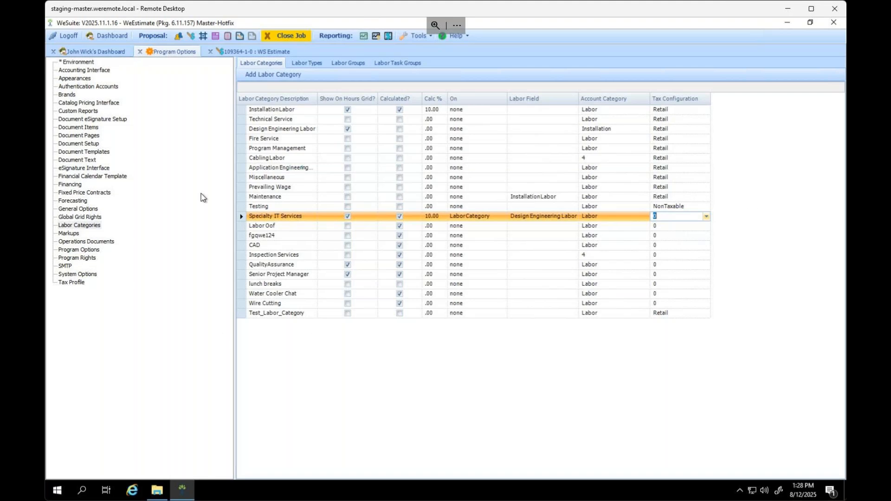
- Open Regions & Offices in System Configuration and examine the regional cost and sell rates for Design Engineering Labor
{"action": "left_click", "coordinate": [405, 38]}
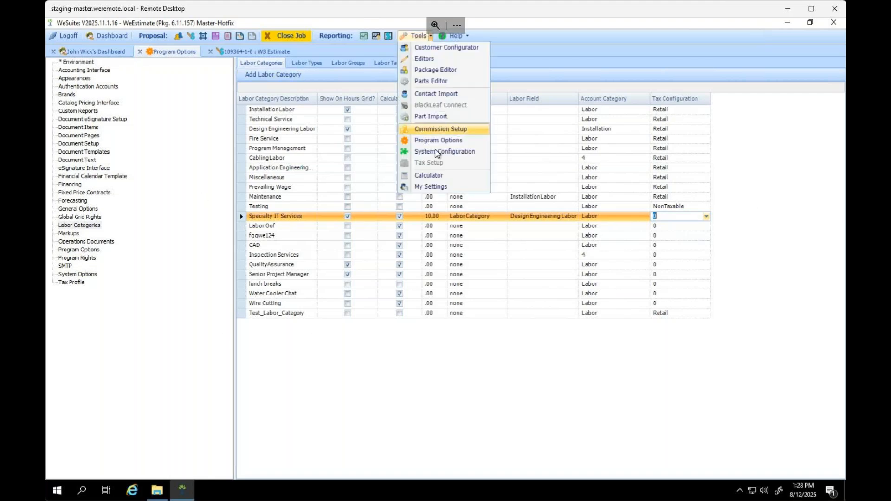
{"action": "left_click", "coordinate": [436, 151]}
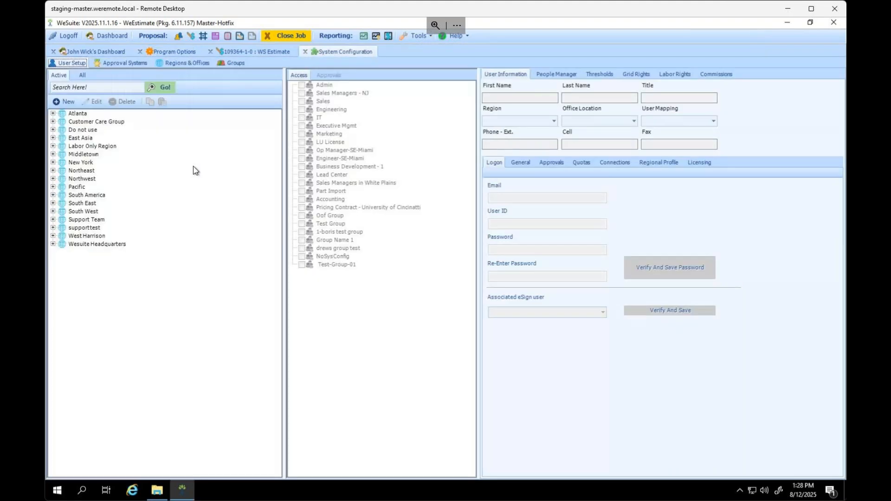
{"action": "left_click", "coordinate": [169, 64]}
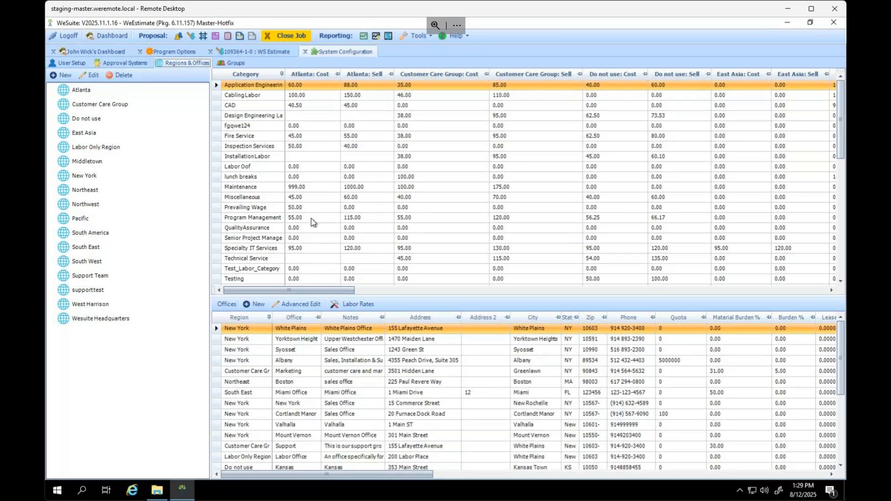
{"action": "left_click", "coordinate": [301, 115]}
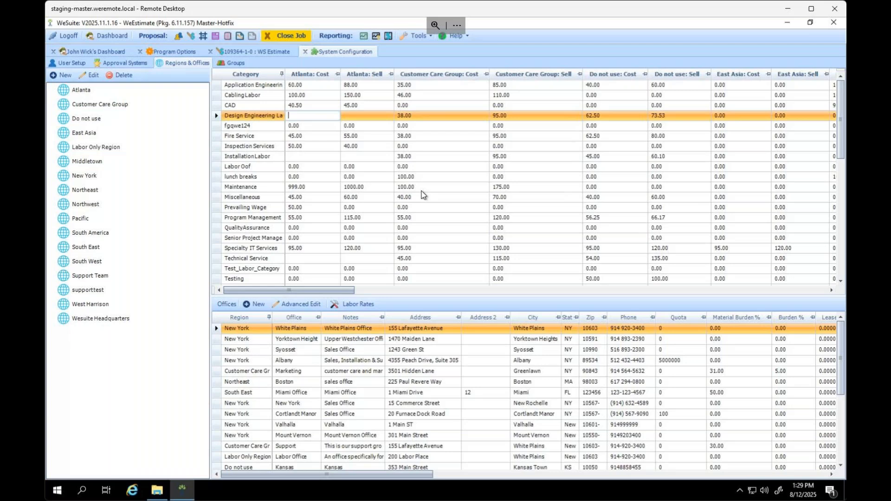
{"action": "mouse_move", "coordinate": [349, 291]}
{"action": "left_mouse_down"}
{"action": "mouse_move", "coordinate": [399, 295]}
{"action": "mouse_move", "coordinate": [341, 297]}
{"action": "left_mouse_up"}
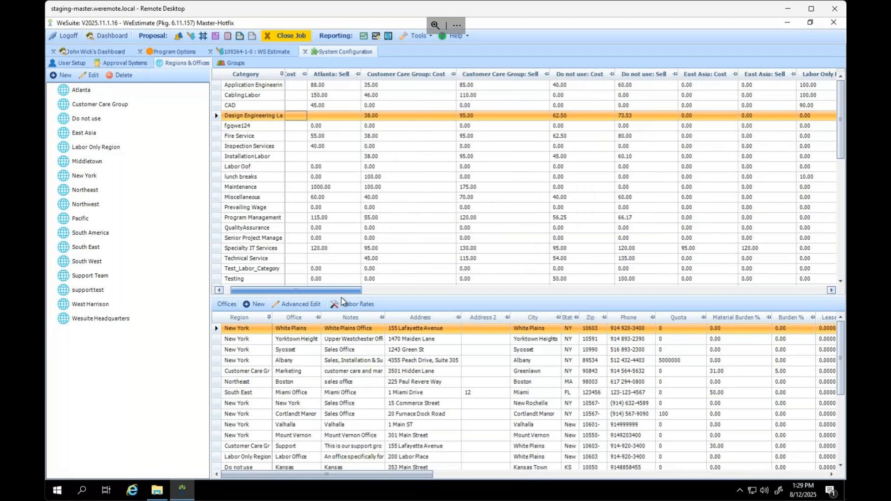
- Close the open job and bring up the Markups settings in Program Options
{"action": "left_click", "coordinate": [279, 37]}
{"action": "left_click", "coordinate": [153, 52]}
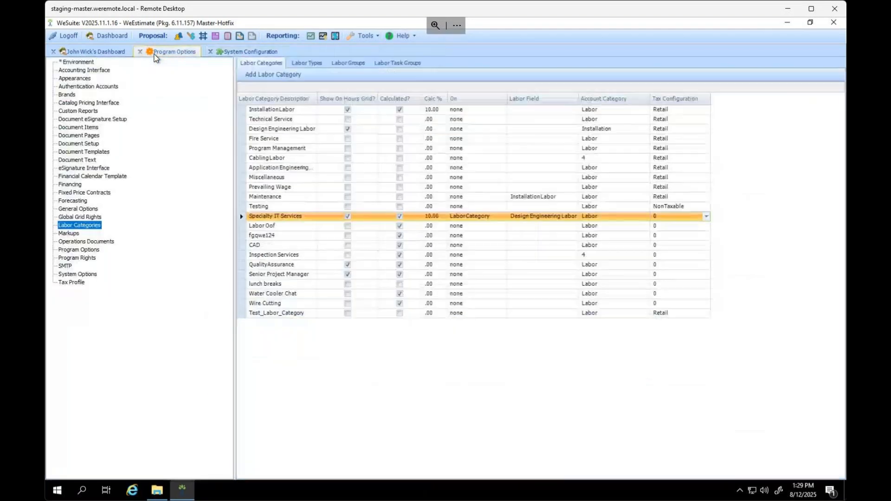
{"action": "left_click", "coordinate": [69, 233]}
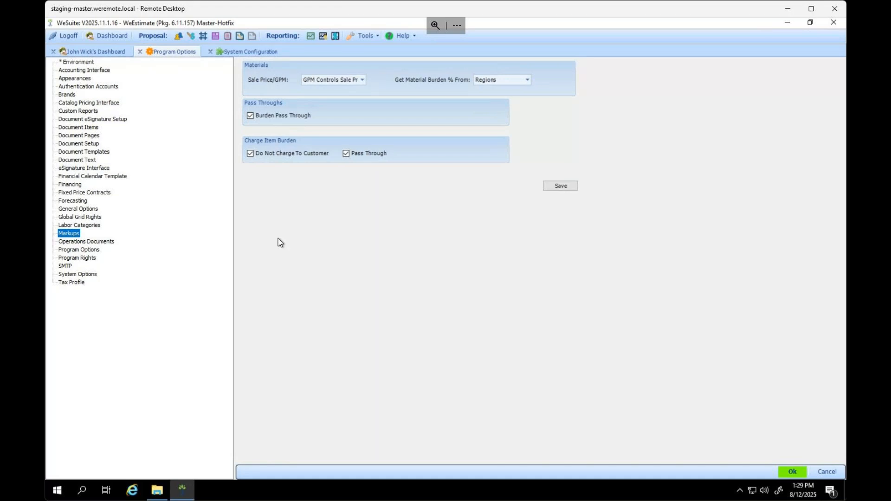
- Review the available choices for Sale Price/GPM and the material burden percentage source, keeping GPM Controls Sale Price and Regions
{"action": "left_click", "coordinate": [362, 80]}
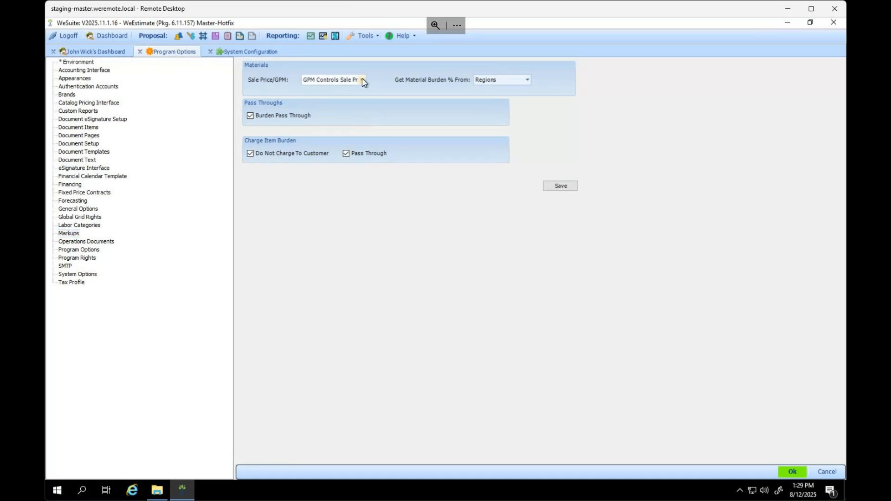
{"action": "left_click", "coordinate": [363, 81]}
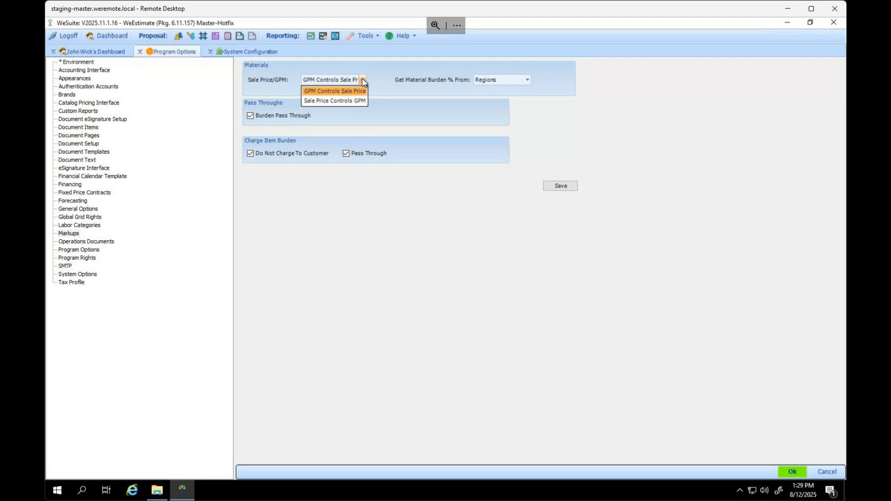
{"action": "left_click", "coordinate": [454, 87]}
{"action": "left_click", "coordinate": [521, 79]}
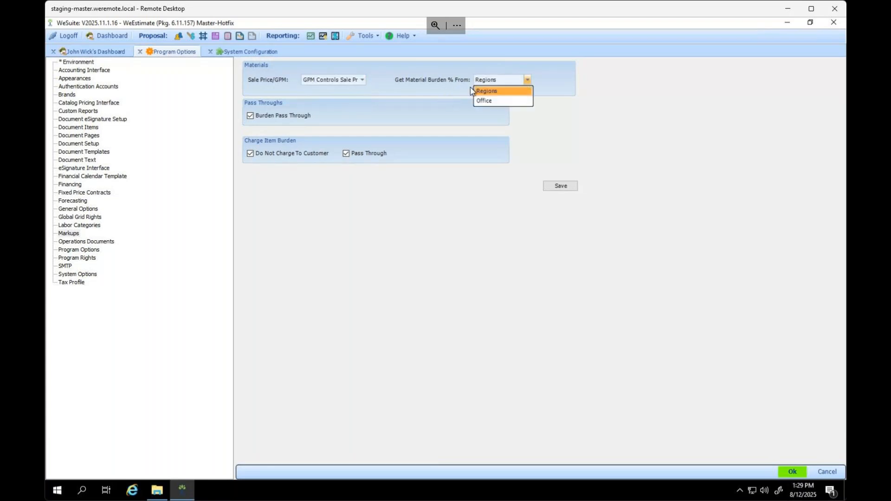
{"action": "left_click", "coordinate": [426, 92]}
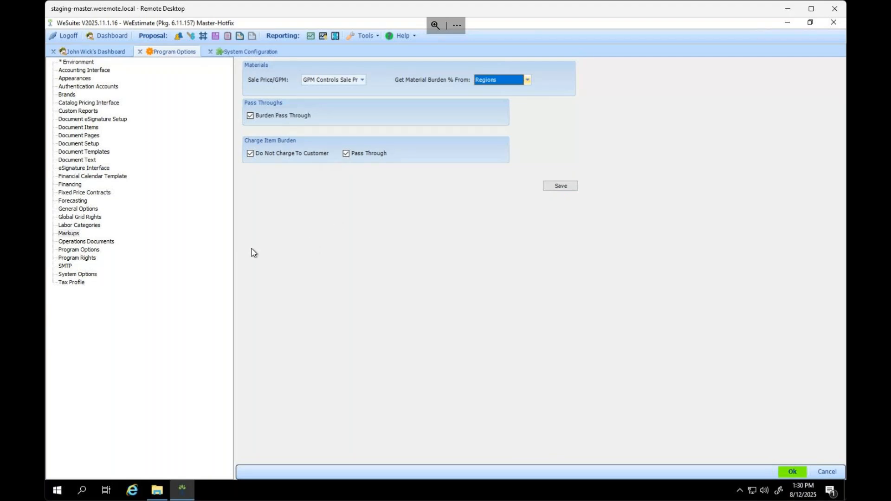
- Examine the Program Rights, including the Estimate screen's JobTypeGroup right, and view the SMTP settings
{"action": "left_click", "coordinate": [88, 259]}
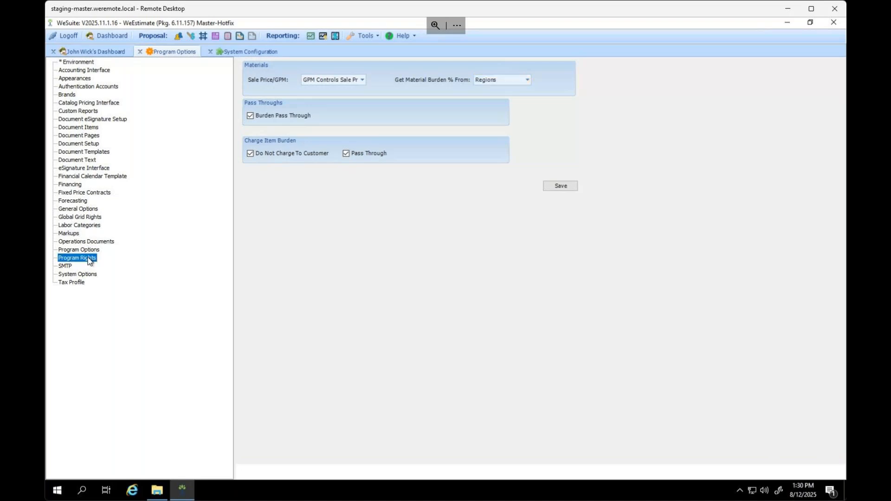
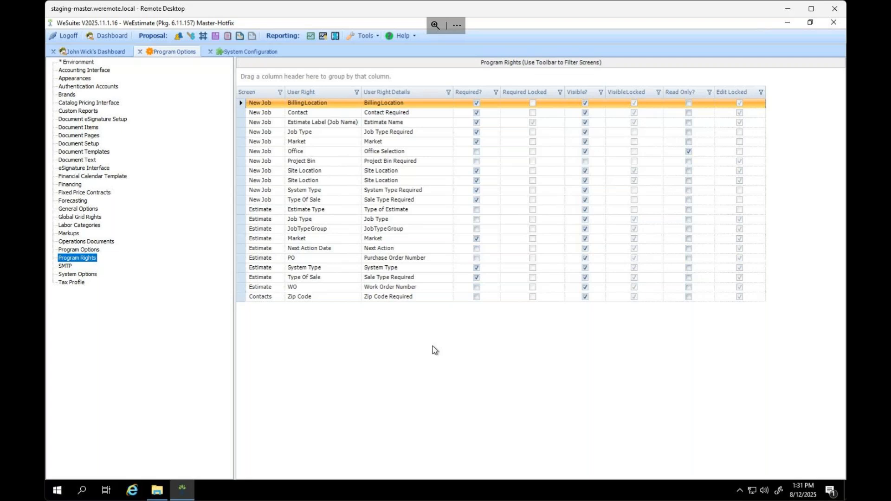
{"action": "left_click", "coordinate": [349, 232]}
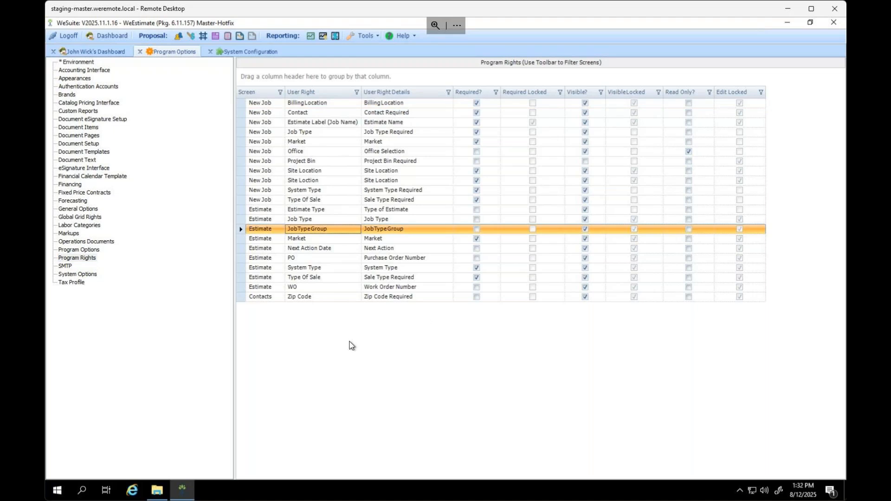
{"action": "left_click", "coordinate": [185, 297]}
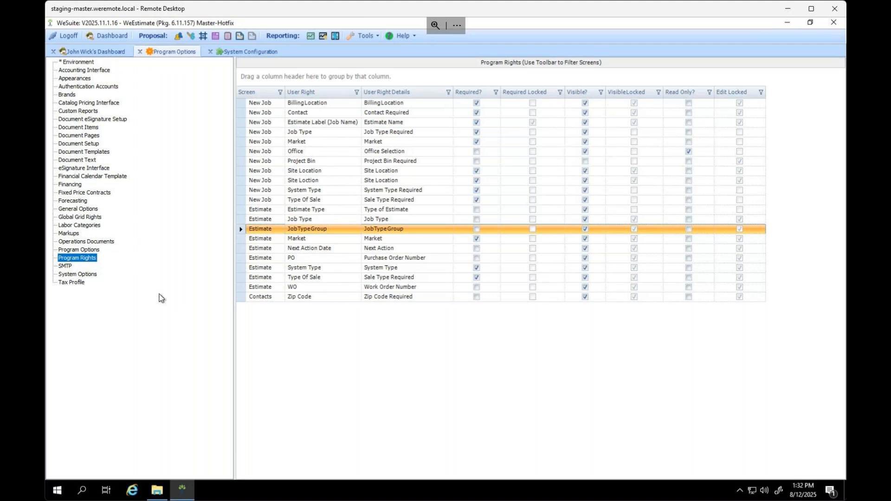
{"action": "left_click", "coordinate": [65, 266]}
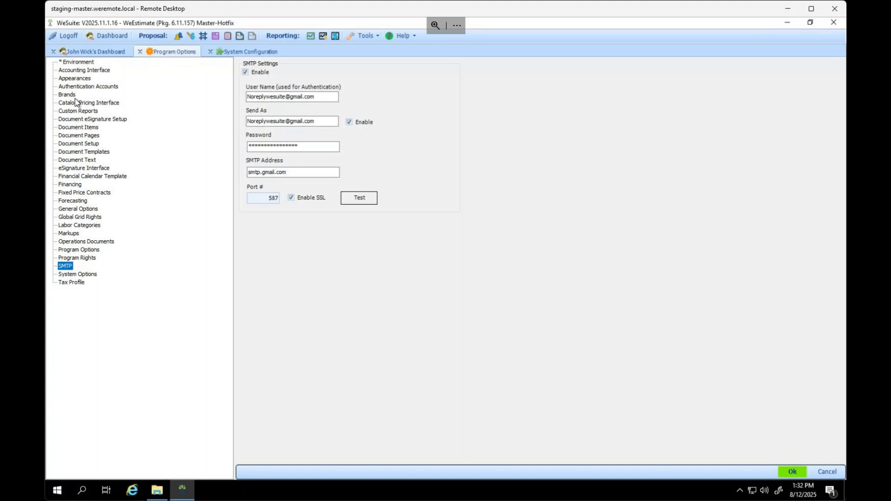
- Review the Environment settings for the database connection, reports and file paths
{"action": "left_click", "coordinate": [77, 63]}
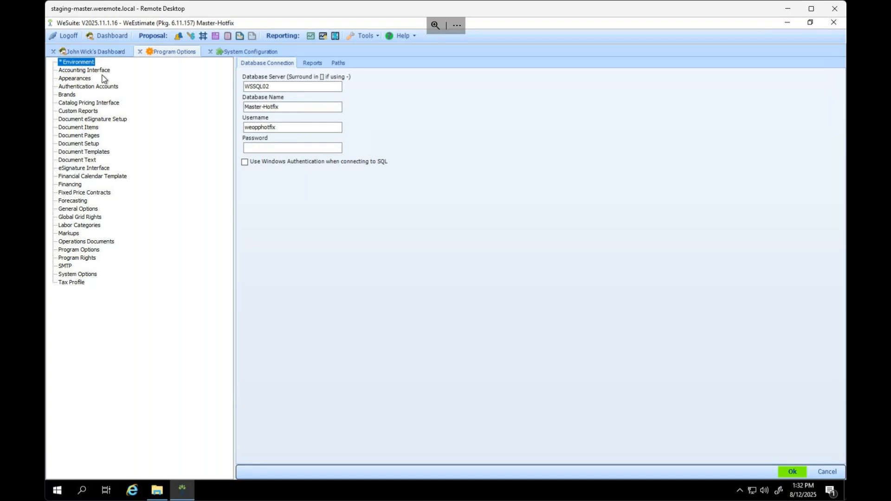
{"action": "left_click", "coordinate": [312, 64]}
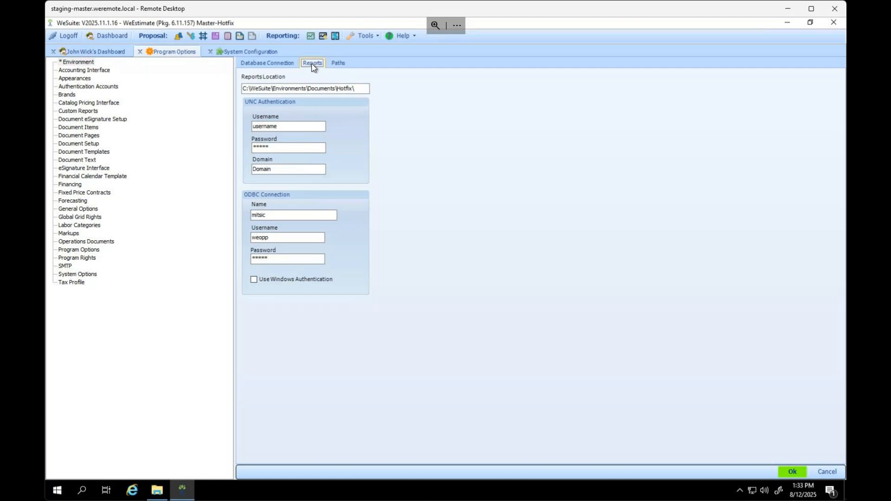
{"action": "left_click", "coordinate": [338, 63]}
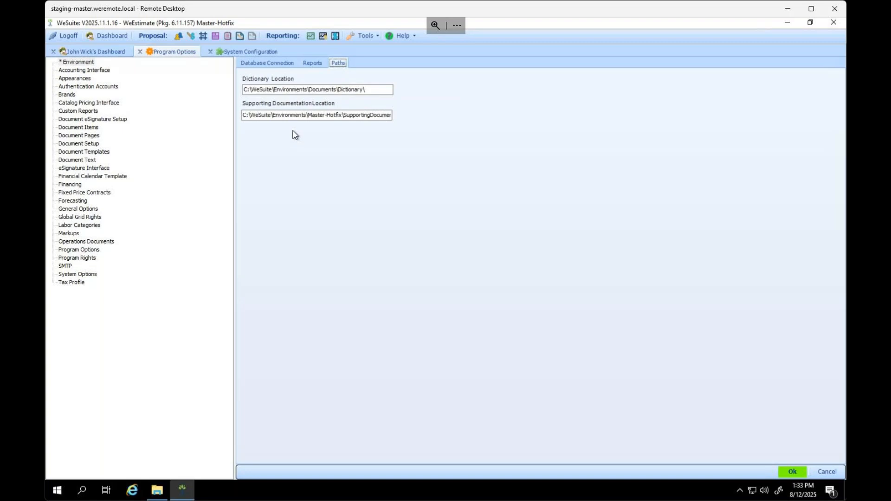
- View the Accounting Interface connection and look through the available accounting systems, keeping Sedona
{"action": "left_click", "coordinate": [98, 72]}
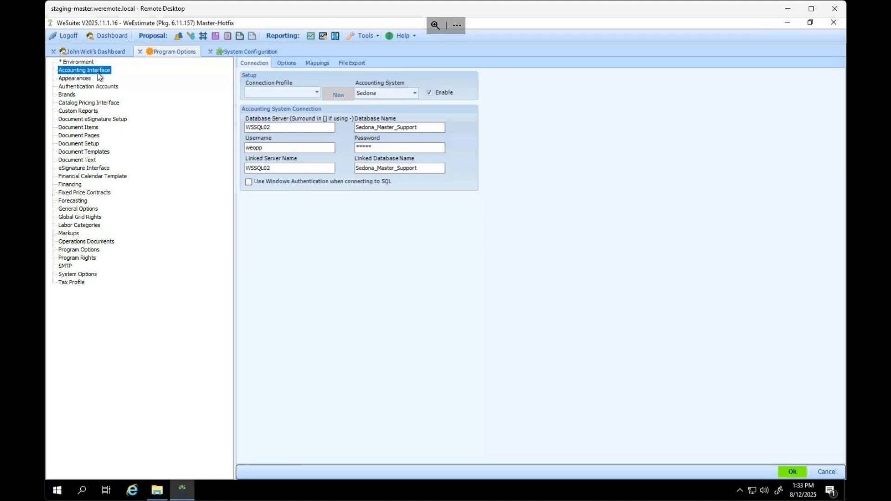
{"action": "left_click", "coordinate": [413, 94]}
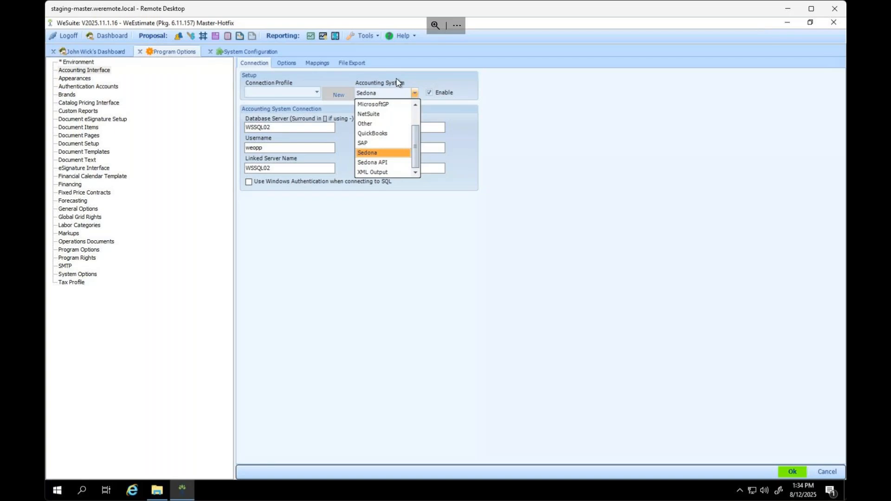
{"action": "left_click", "coordinate": [188, 122]}
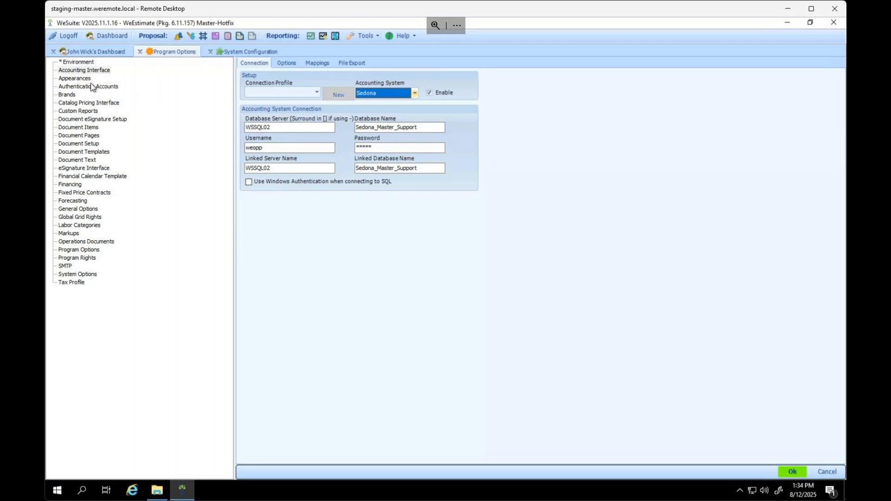
- Review the details of the new company brand and the Financing settings, ending on the Appearances custom dates
{"action": "left_click", "coordinate": [67, 96]}
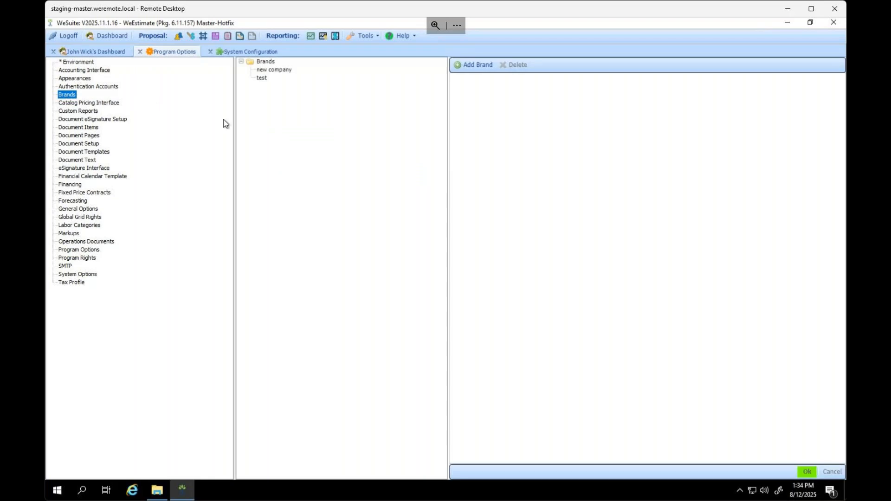
{"action": "left_click", "coordinate": [267, 71]}
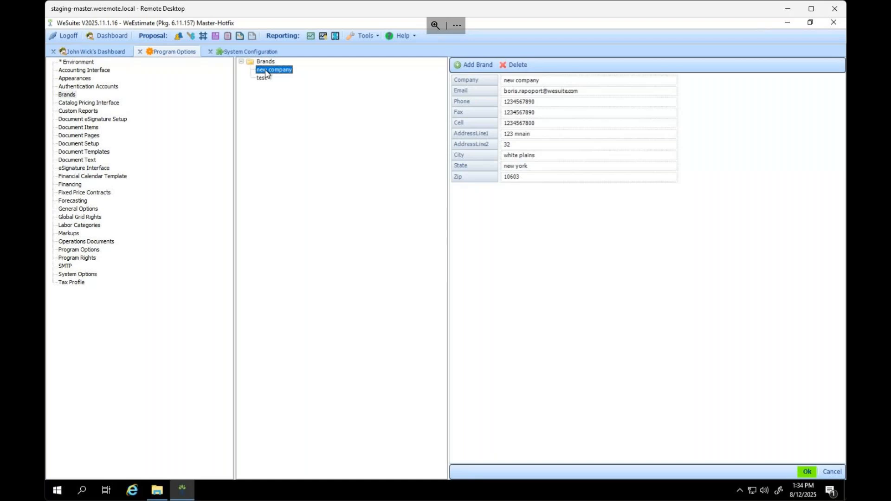
{"action": "left_click", "coordinate": [73, 186]}
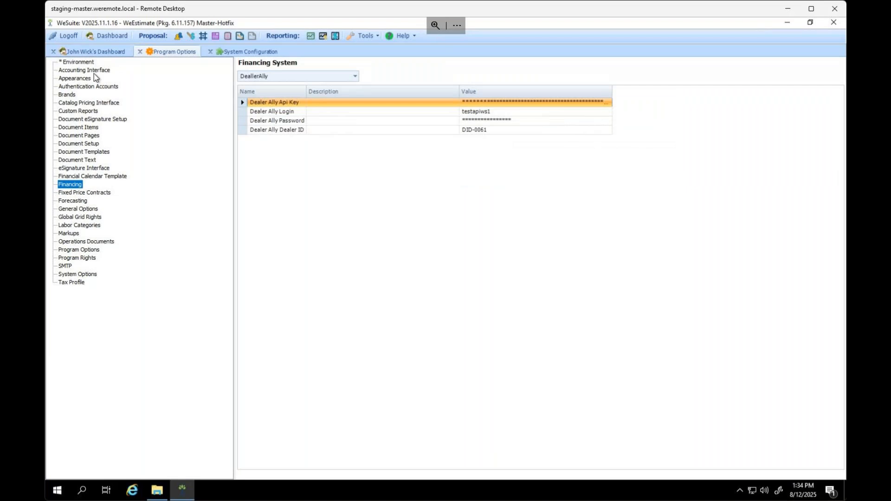
{"action": "left_click", "coordinate": [84, 71]}
{"action": "left_click", "coordinate": [85, 79]}
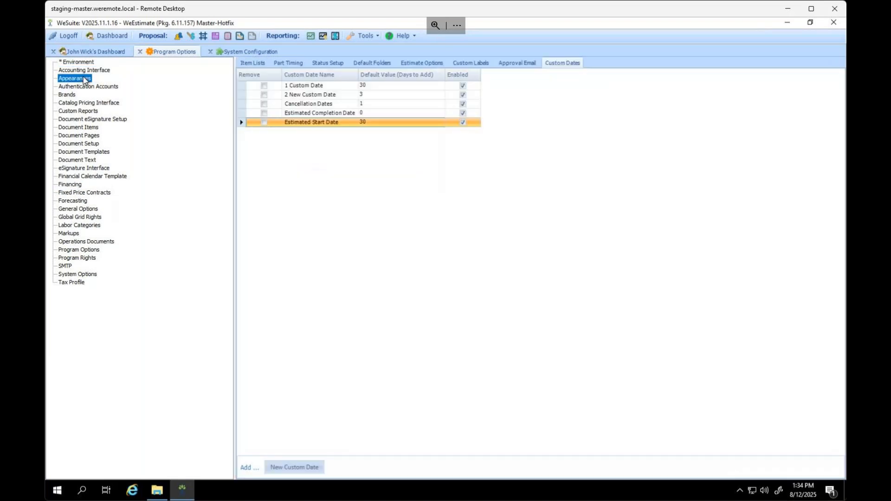